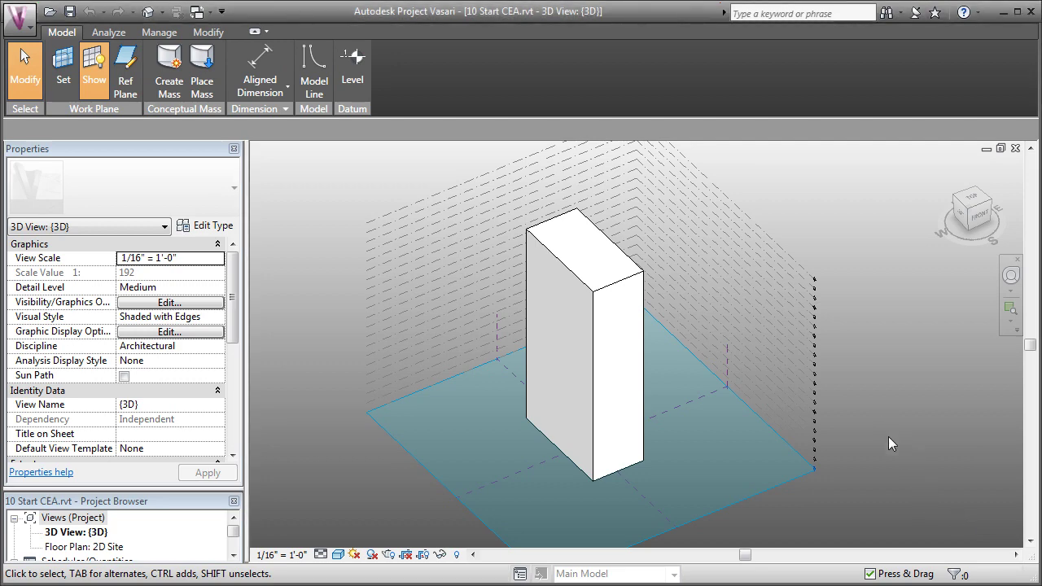
Orbit the model to view the tower from the front
middle_click_drag(888, 437, 774, 432, "shift")
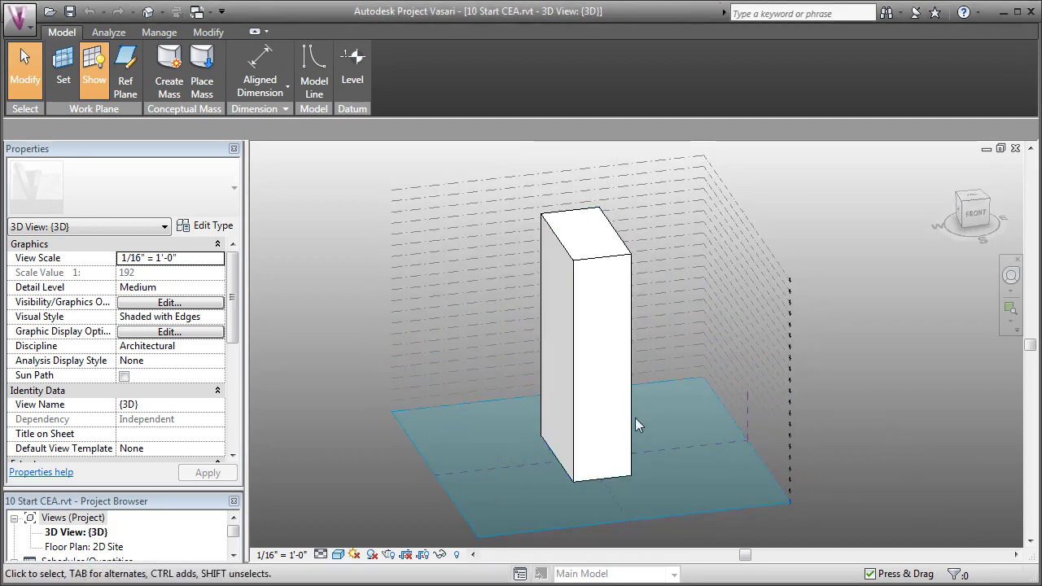
middle_click_drag(638, 425, 701, 448, "shift")
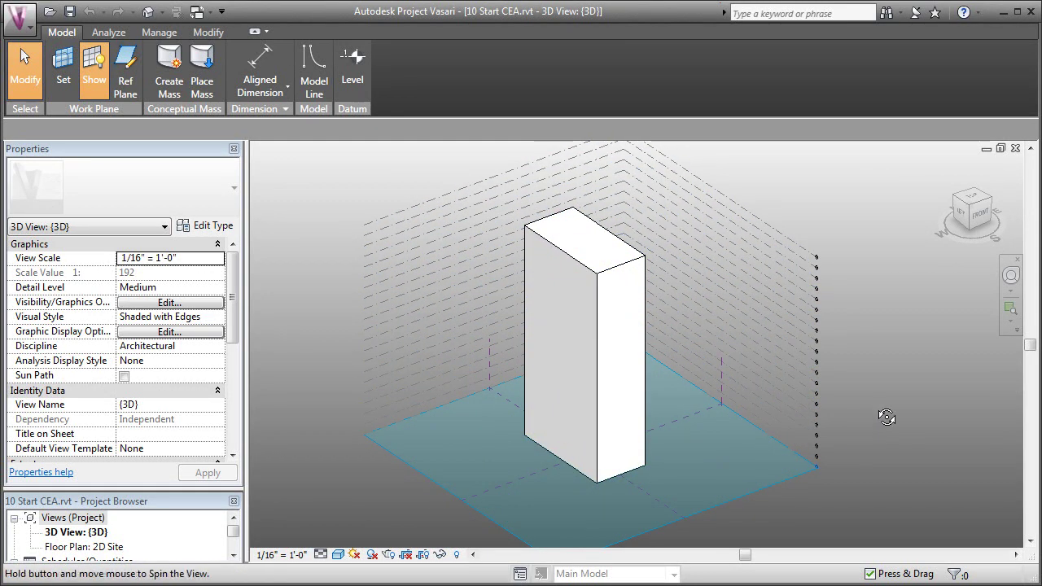
middle_click_drag(917, 424, 908, 438)
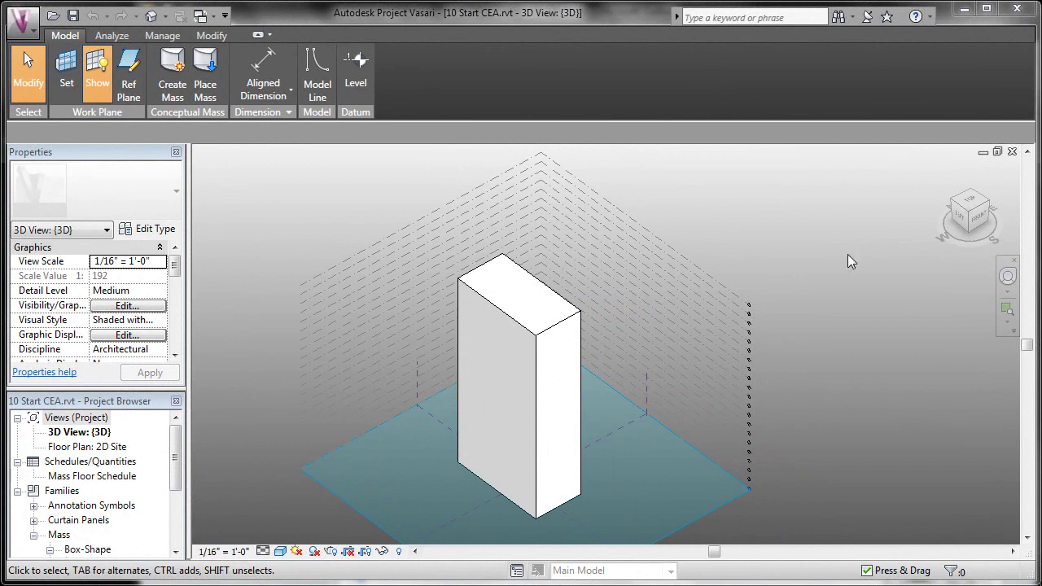
Sign in to Autodesk services with your account credentials, with Remember Me ticked
left_click(39, 29)
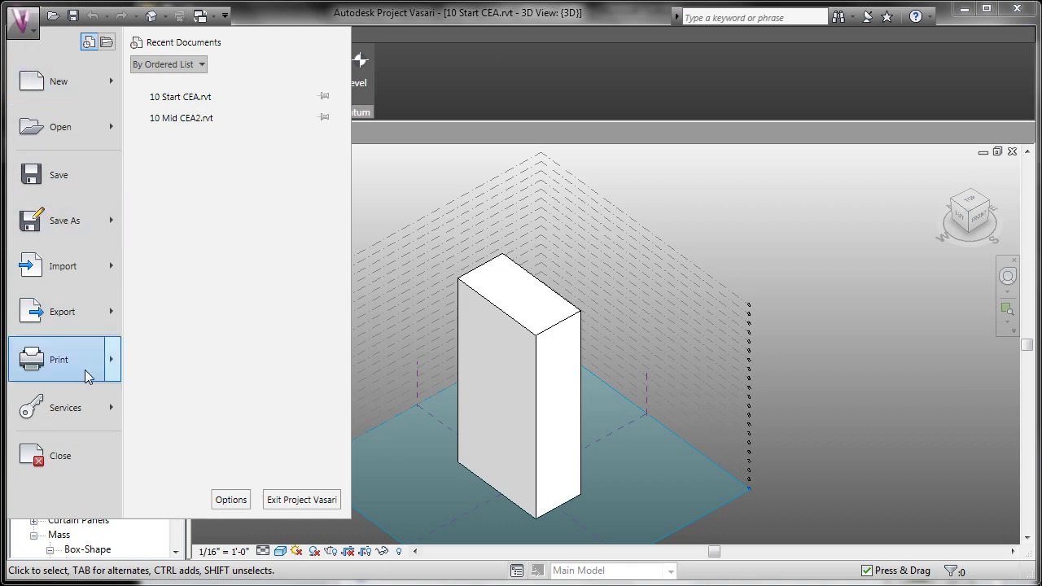
mouse_move(111, 414)
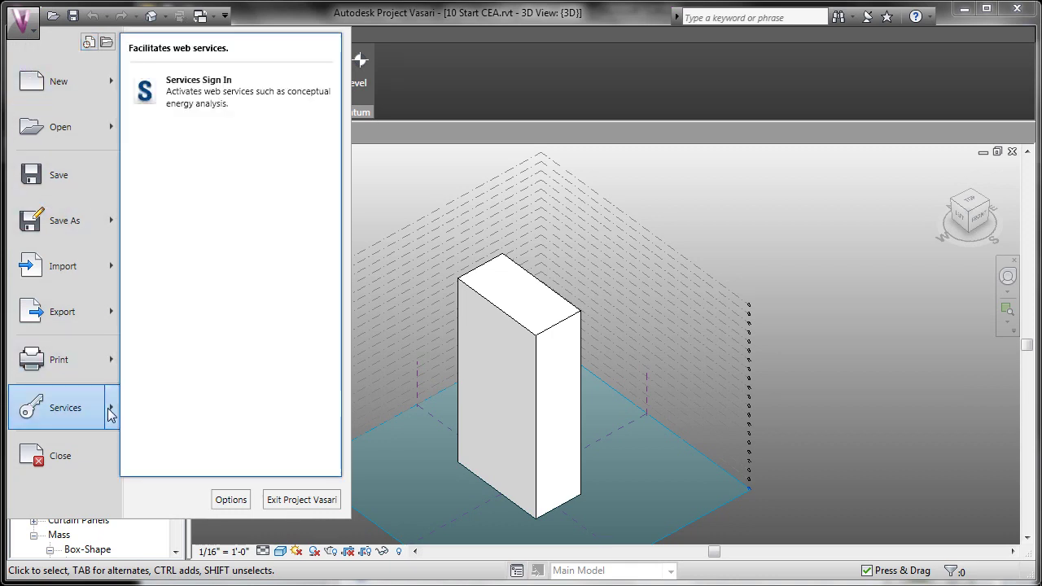
left_click(212, 106)
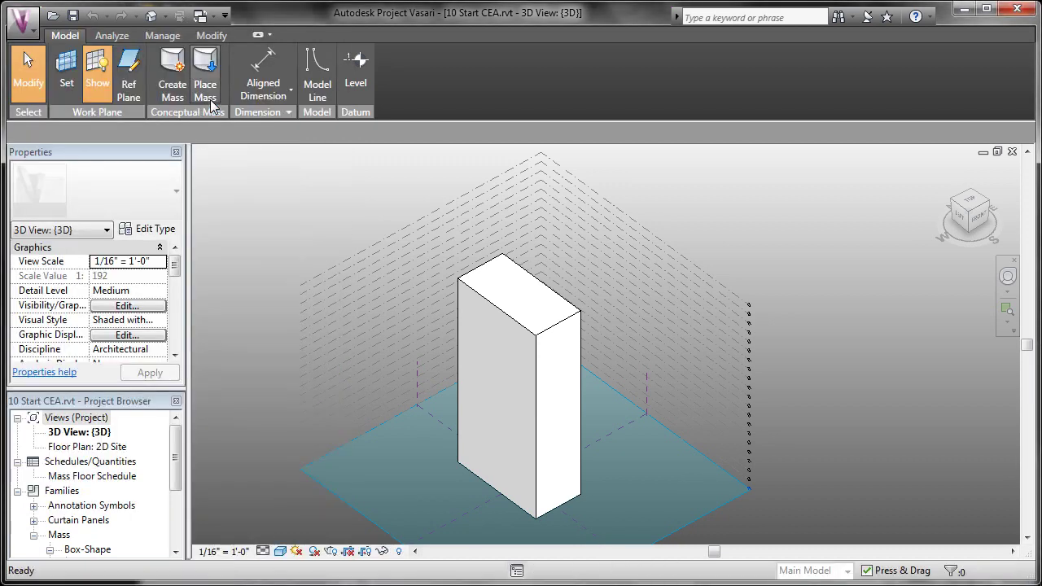
left_click(209, 98)
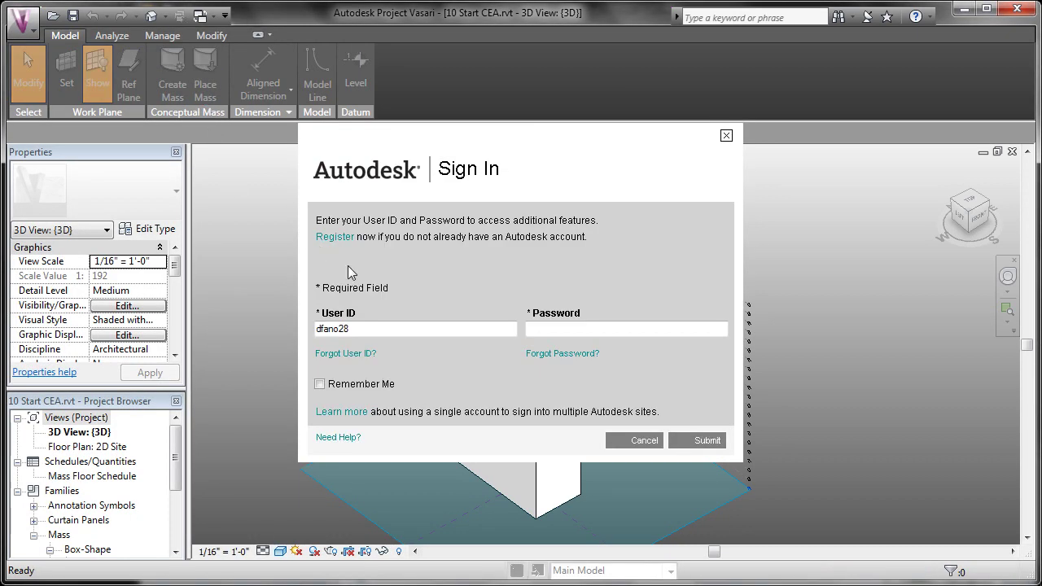
left_click(566, 329)
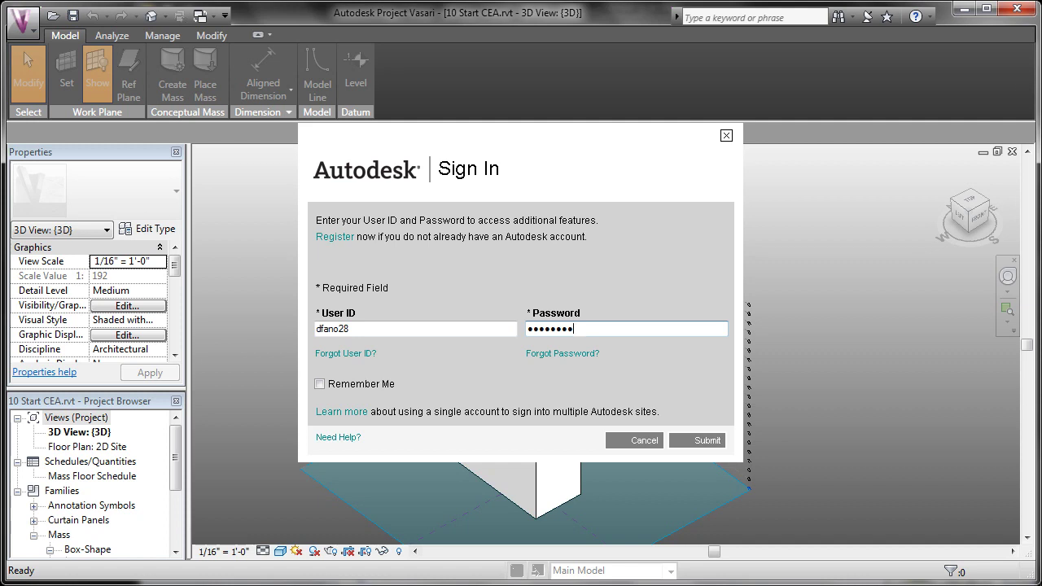
left_click(319, 384)
left_click(709, 442)
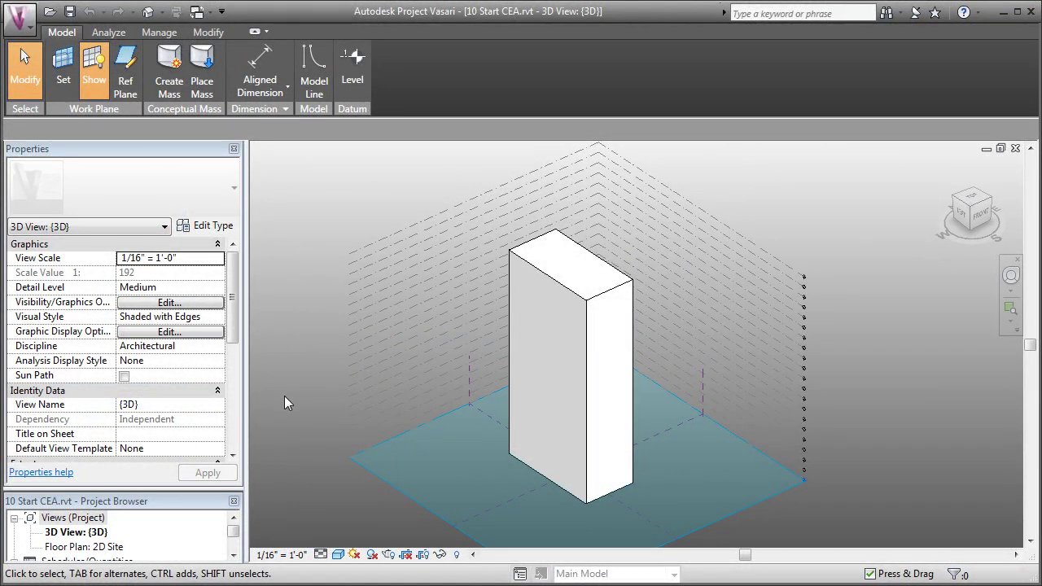
Turn on mass floors for the box mass at every level, Level 1 through Level 21
left_click(583, 458)
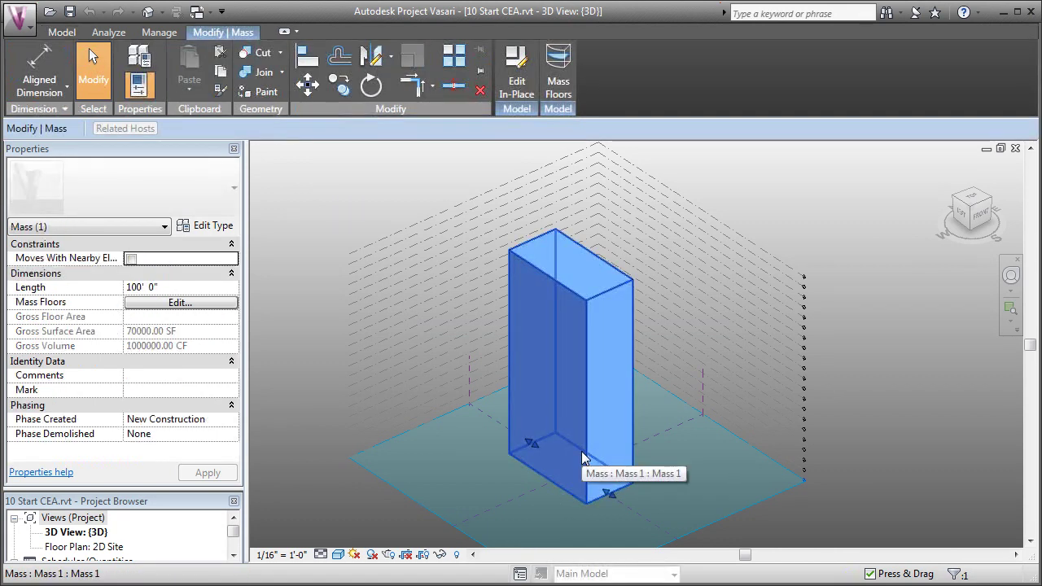
left_click(568, 73)
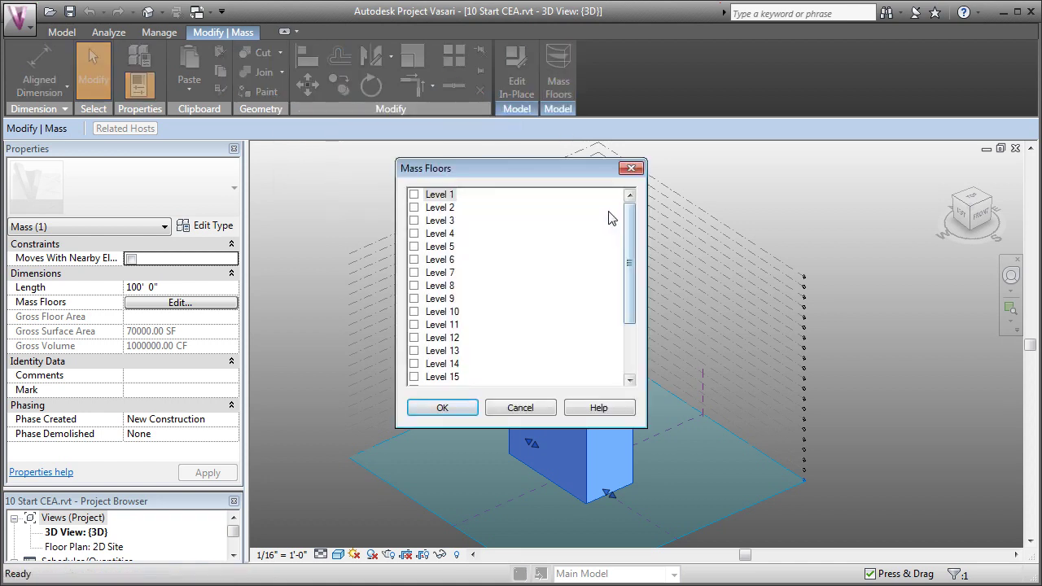
mouse_move(625, 216)
left_mouse_down()
mouse_move(627, 287)
mouse_move(627, 204)
left_mouse_up()
left_click(443, 197)
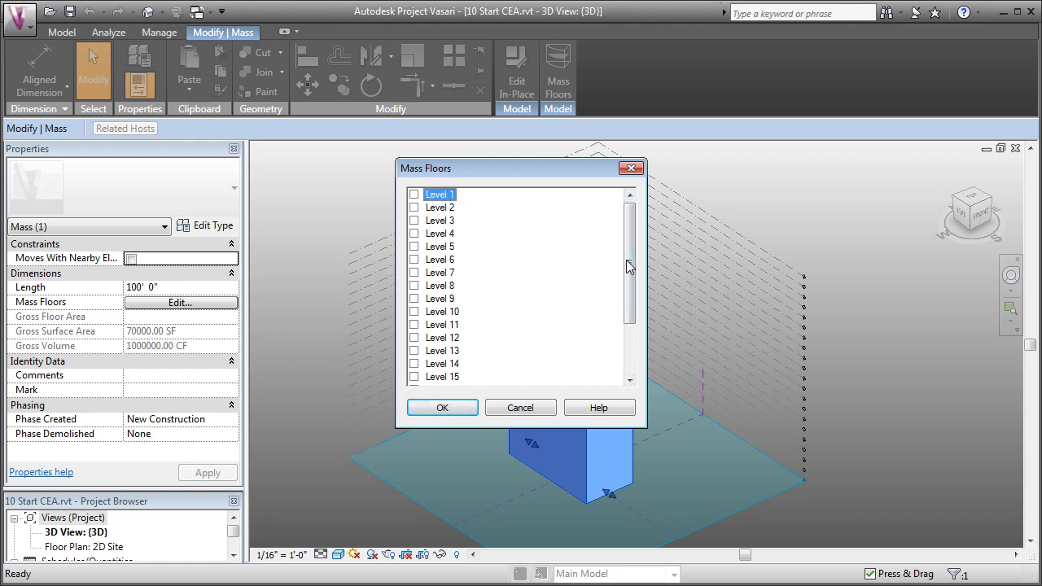
left_click_drag(633, 261, 639, 341)
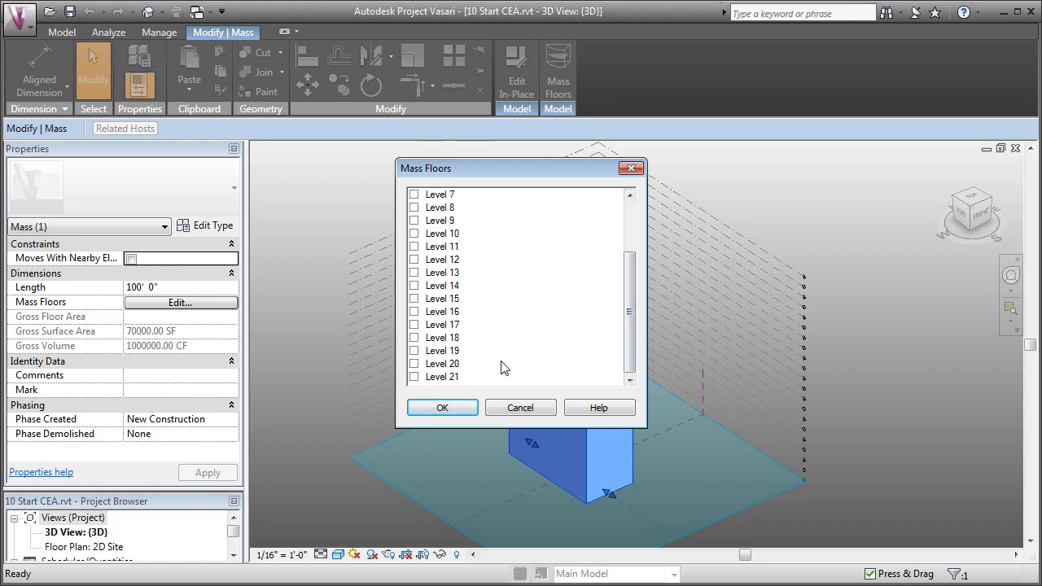
left_click(454, 377, "shift")
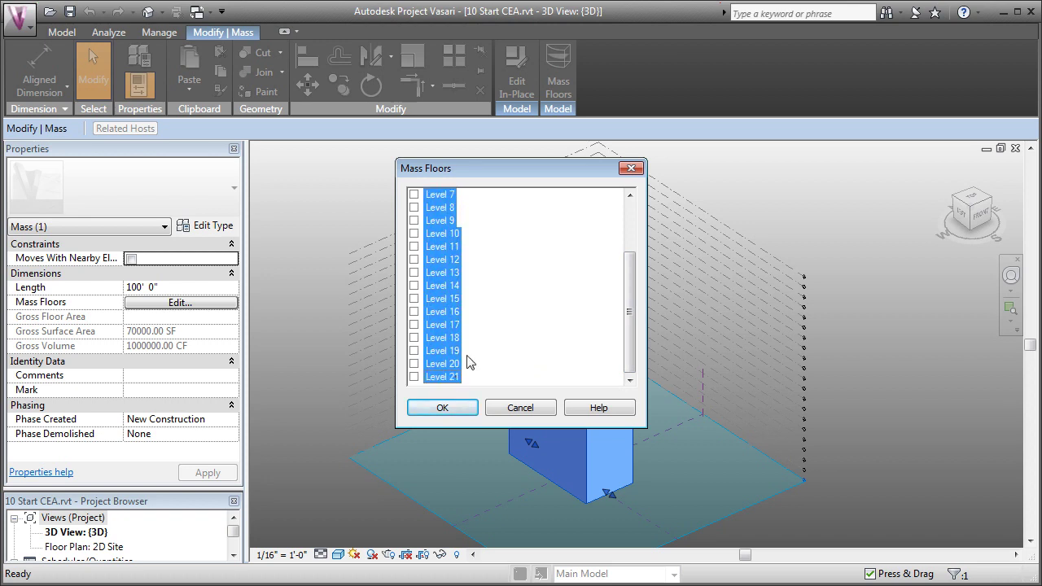
scroll(453, 291, "up", 2)
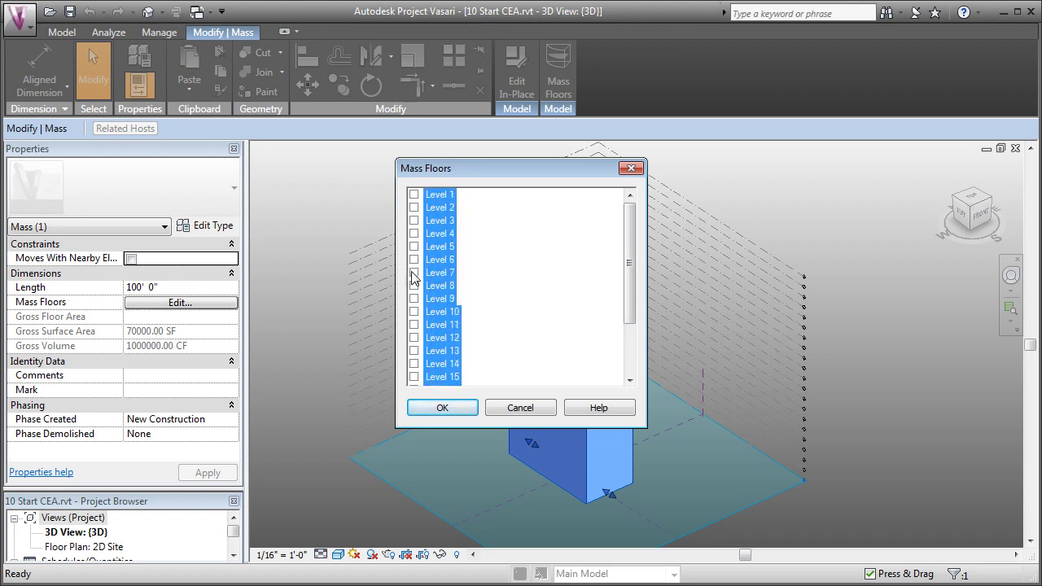
left_click(414, 272)
left_click(444, 409)
left_click(970, 425)
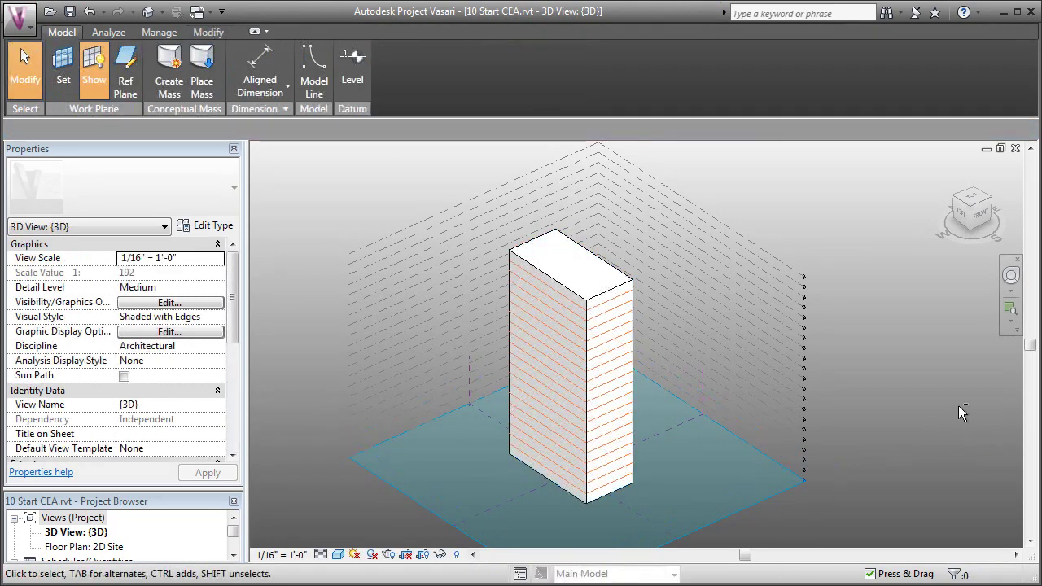
middle_click_drag(925, 423, 906, 426, "shift")
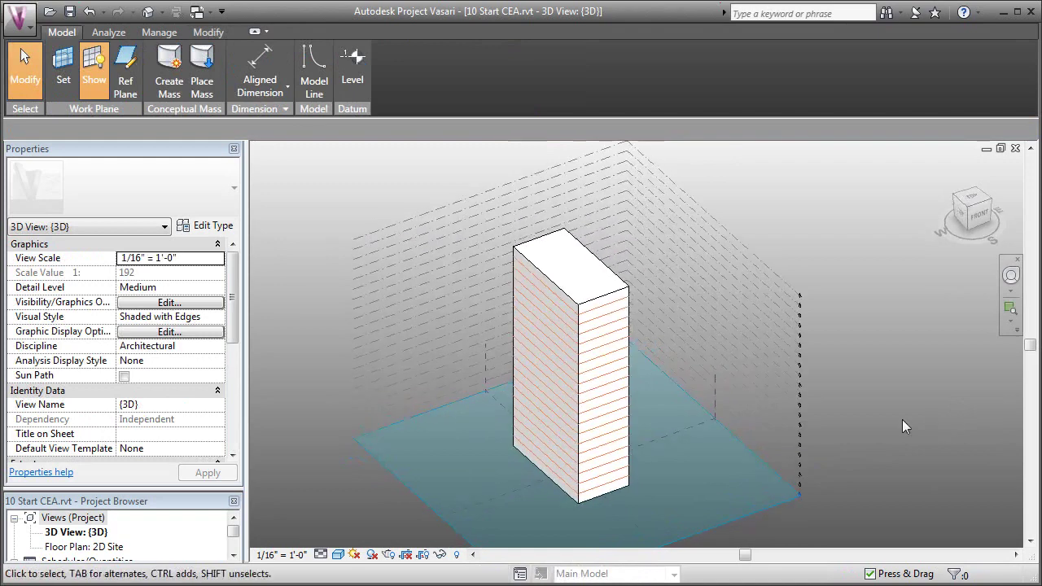
left_click(613, 300)
left_click(440, 554)
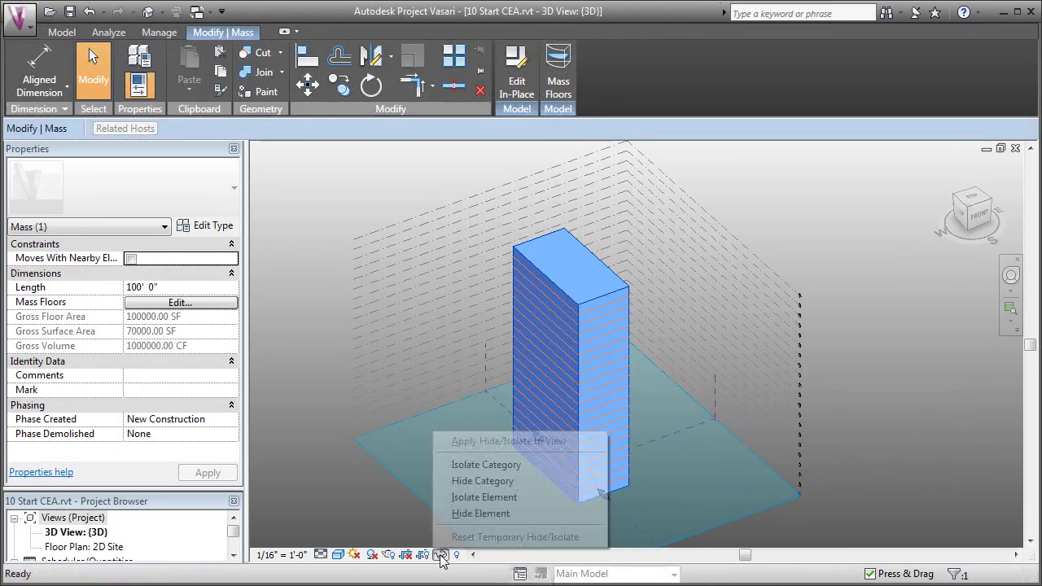
left_click(469, 516)
middle_click_drag(480, 456, 619, 418, "shift")
left_click(439, 555)
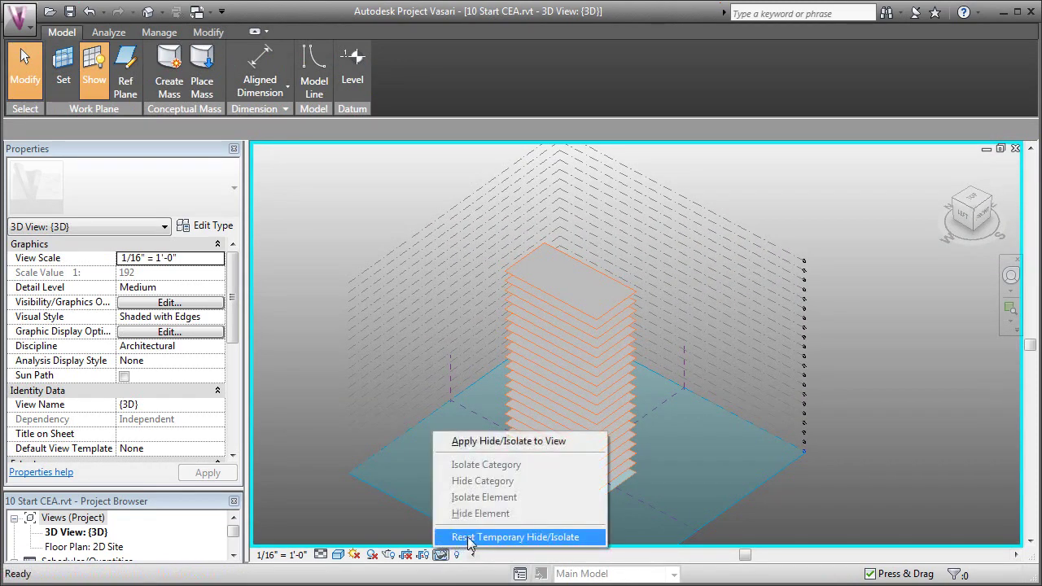
left_click(488, 535)
middle_click_drag(866, 463, 847, 444, "shift")
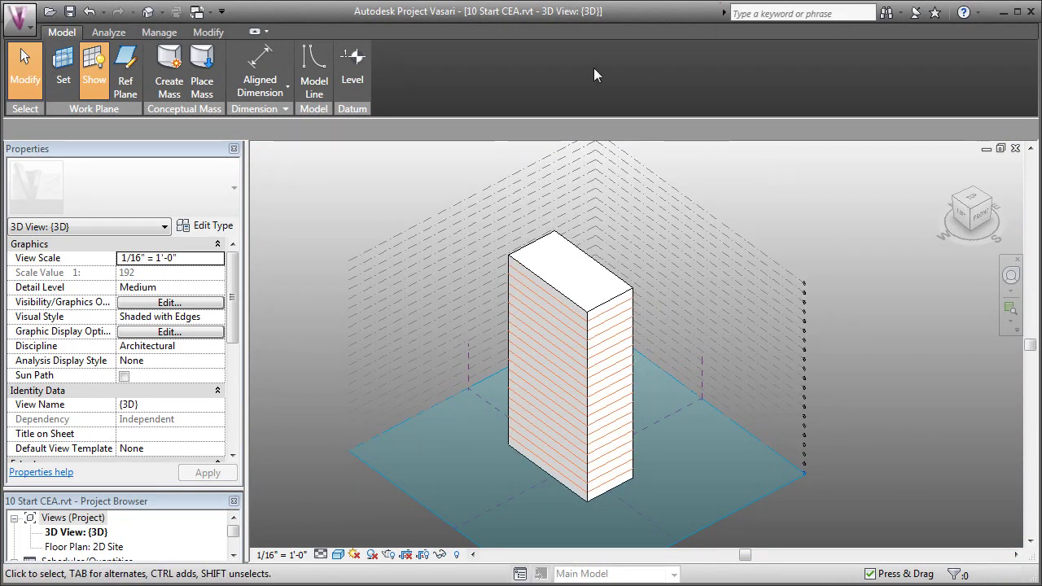
Enable the energy model and orbit around the tower to inspect its glazed floor surfaces
left_click(102, 37)
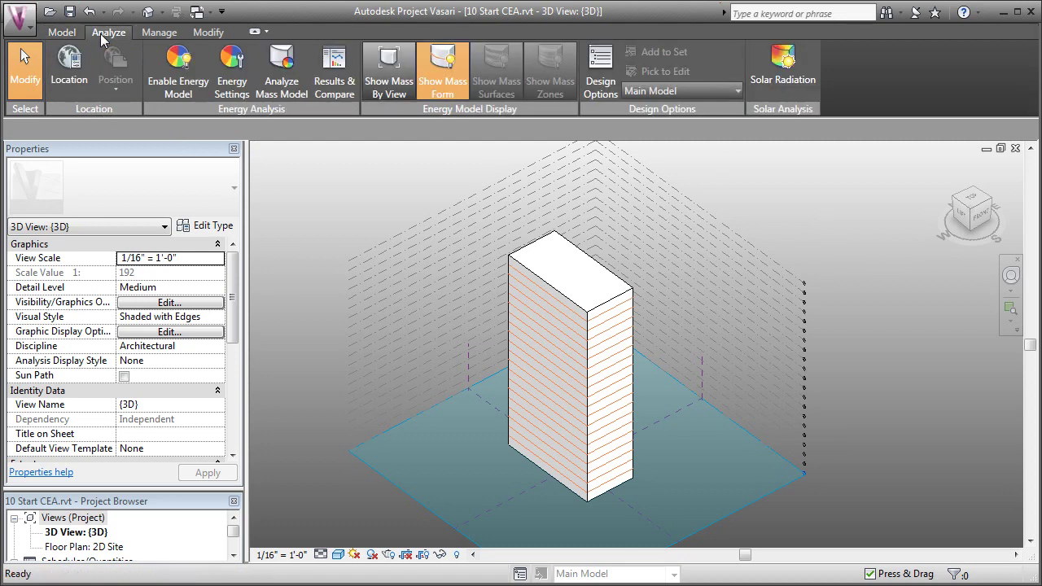
left_click(183, 87)
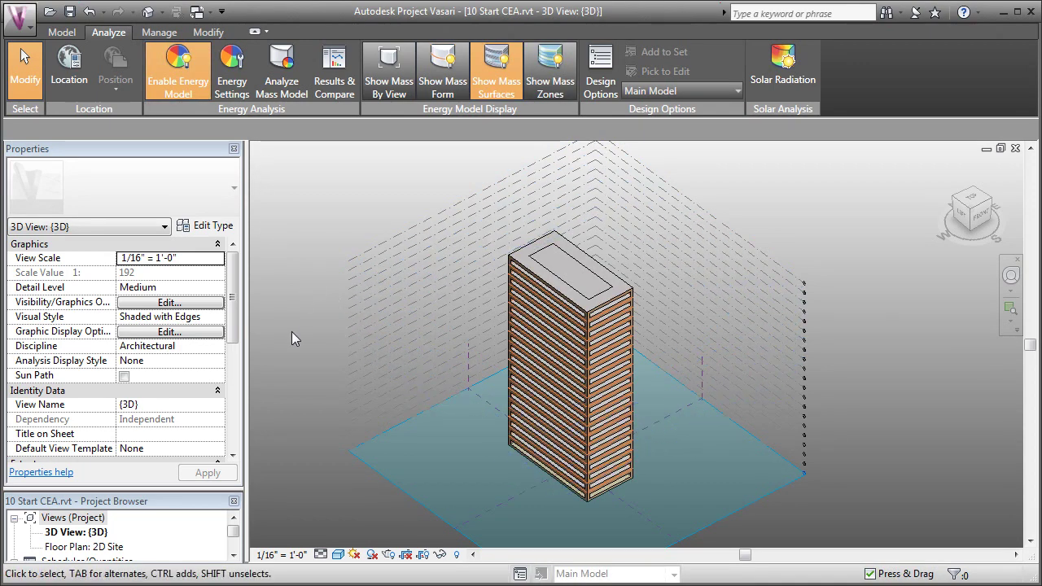
middle_click_drag(318, 415, 306, 390, "shift")
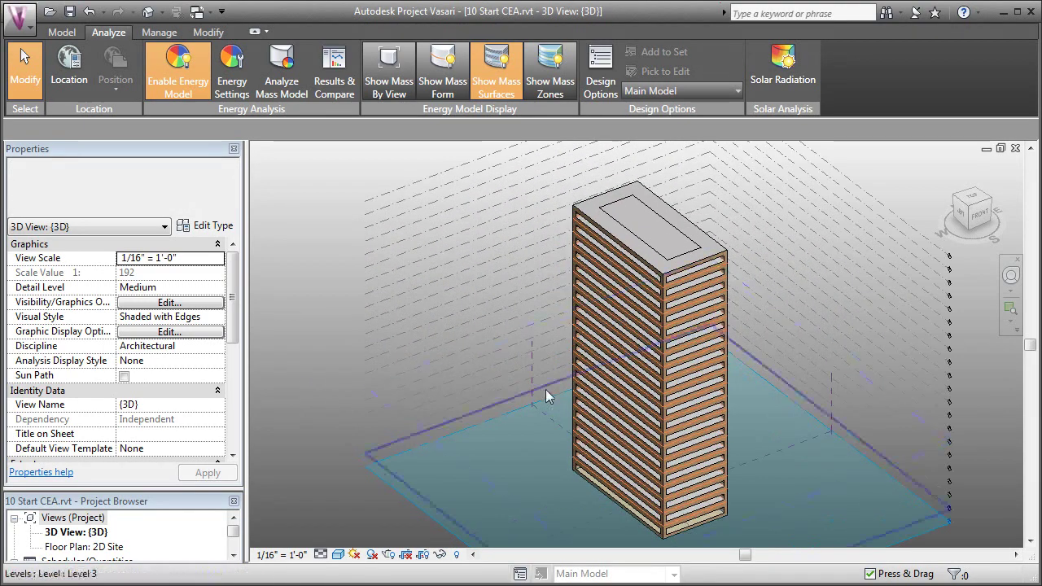
middle_click_drag(546, 389, 698, 399, "shift")
scroll(698, 399, "down", 1)
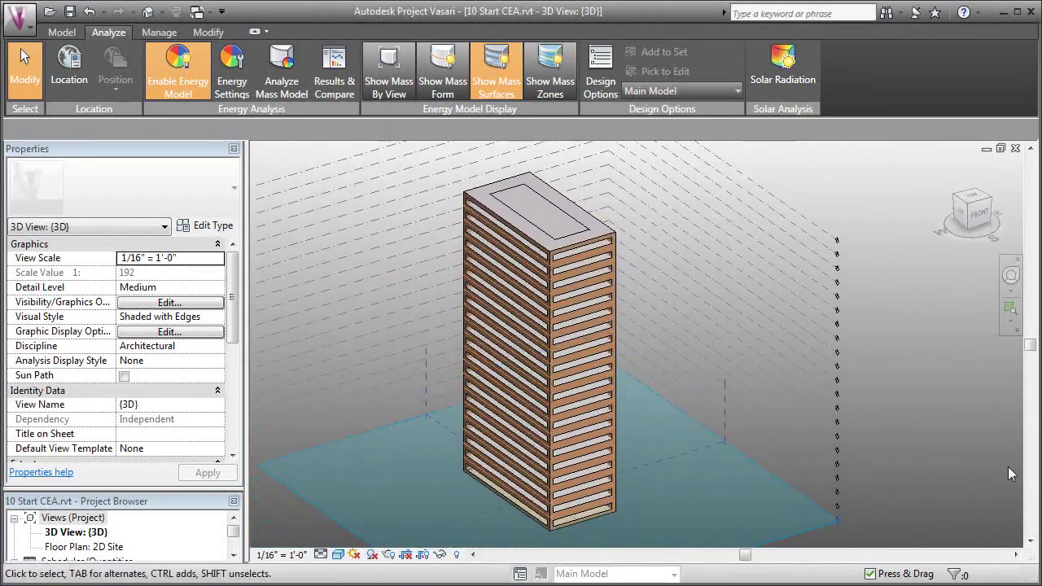
In Energy Settings, keep Office as the building type and select the Location field
left_click(232, 81)
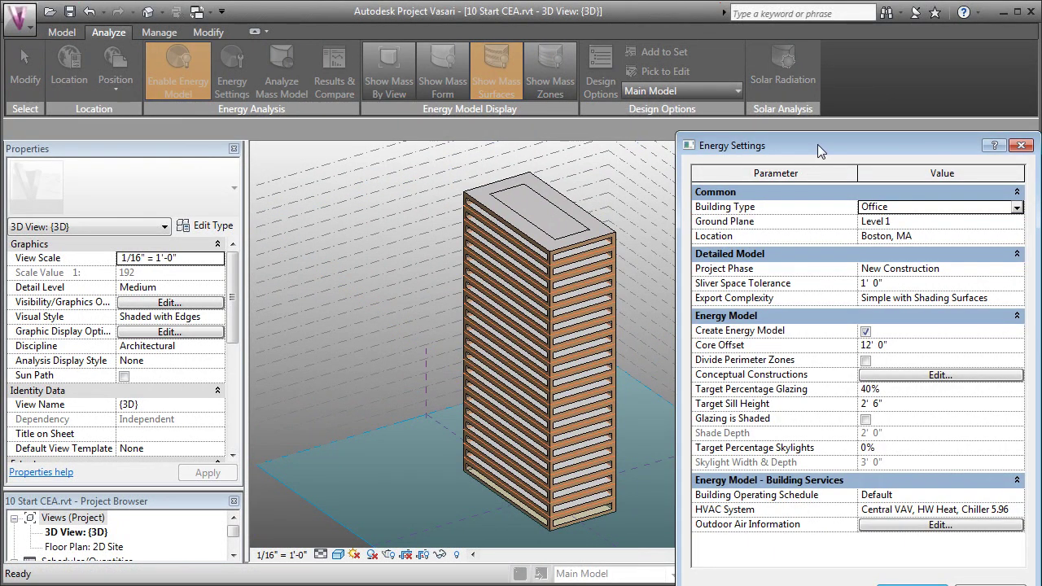
left_click_drag(818, 144, 785, 63)
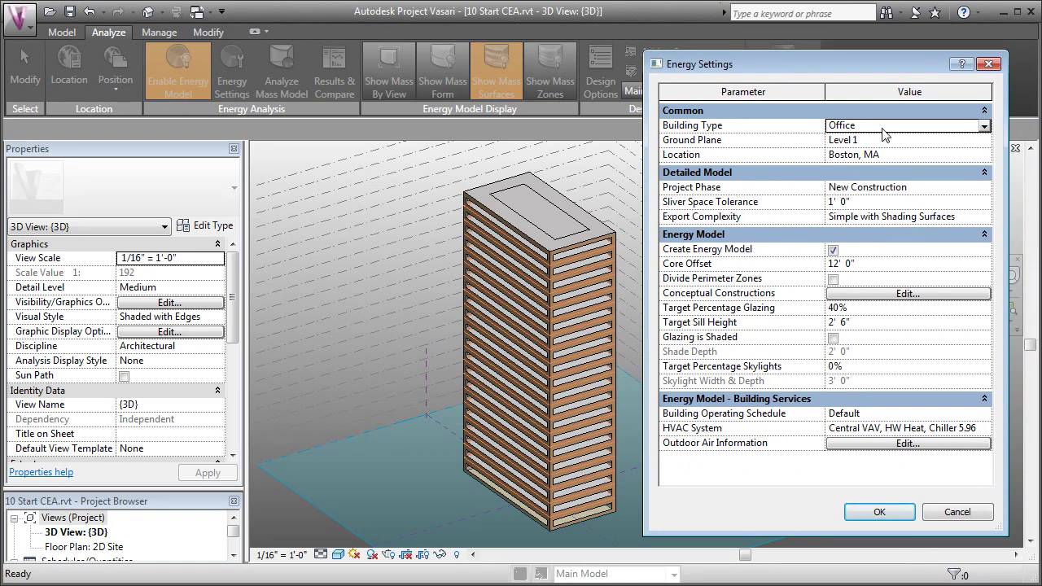
left_click(941, 128)
left_click(984, 126)
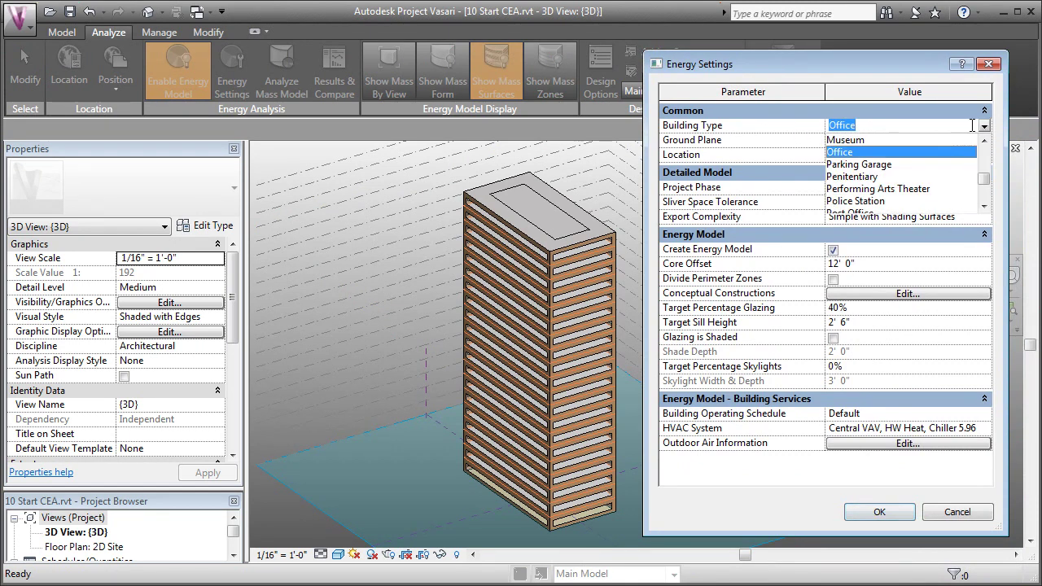
left_click(863, 153)
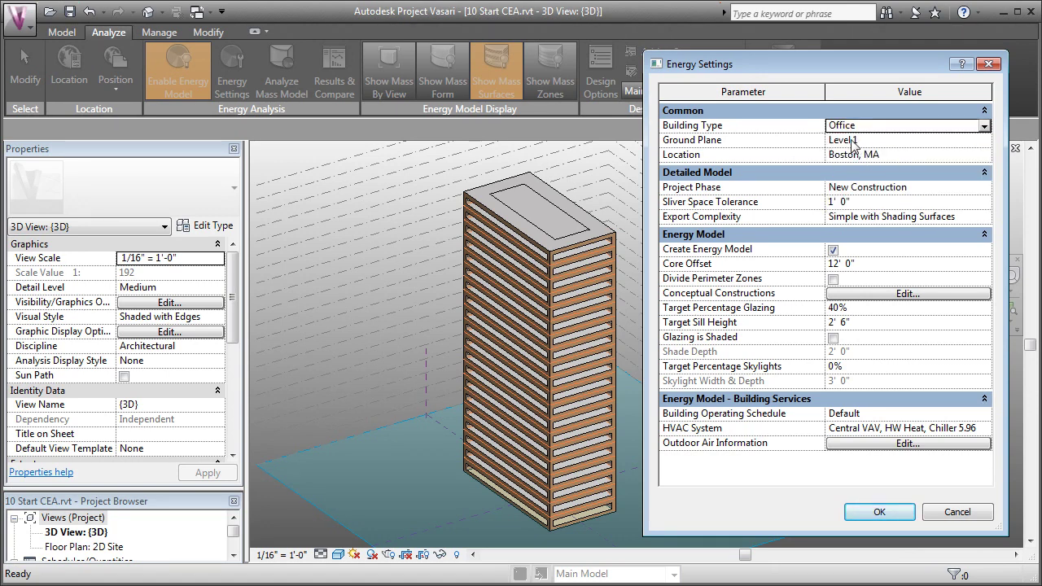
left_click(901, 156)
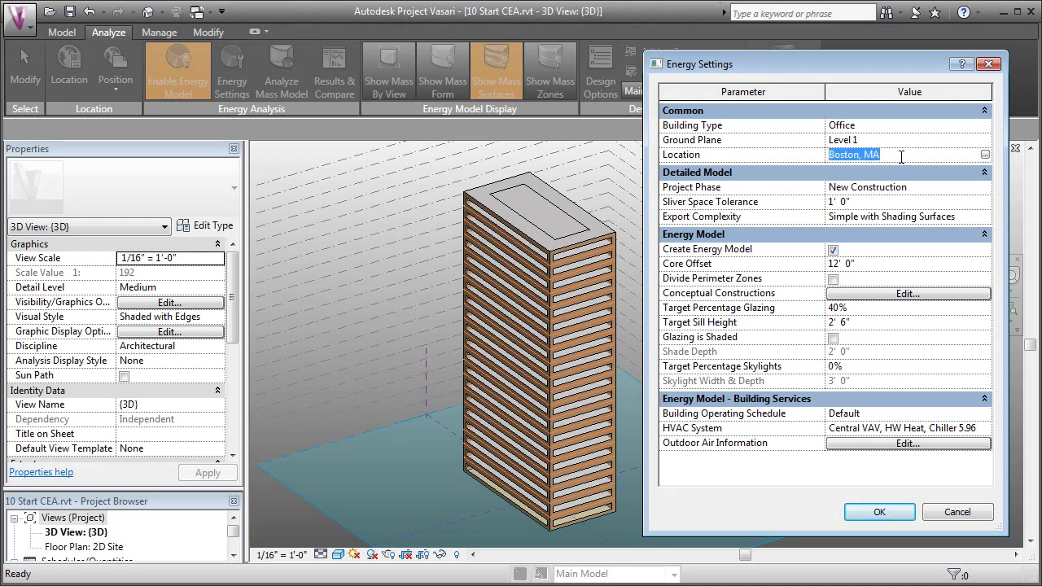
left_click(986, 154)
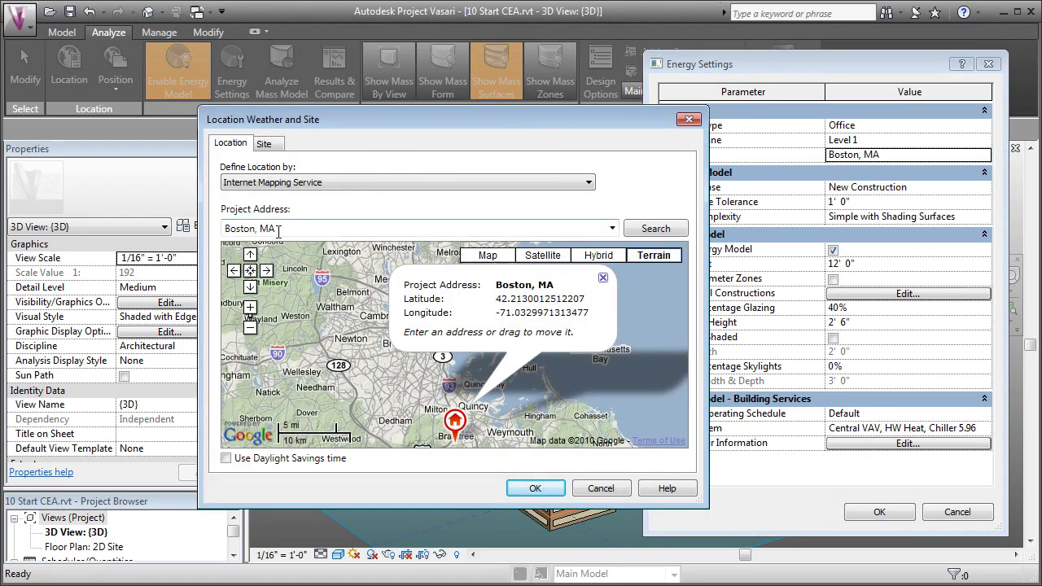
left_click_drag(278, 229, 210, 234)
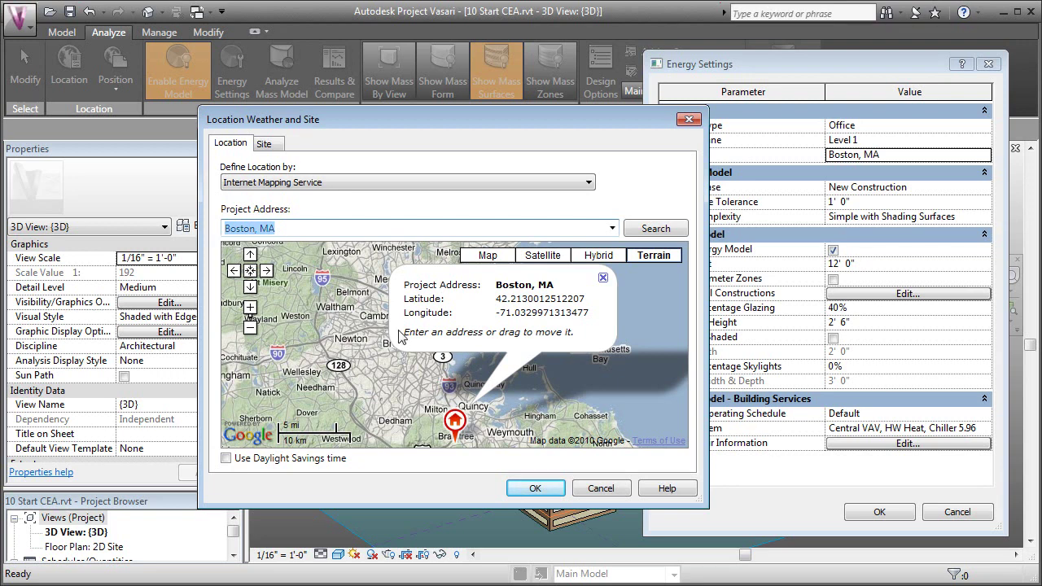
left_click(535, 488)
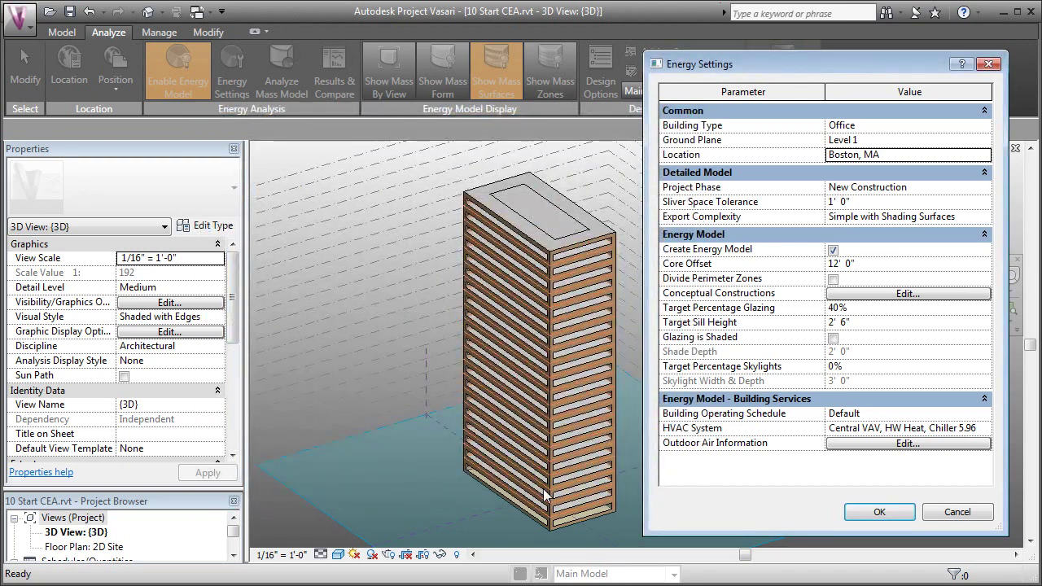
Set Core Offset to 15', divide perimeter zones, 60% target glazing and 2' 0" sill height
left_click(943, 188)
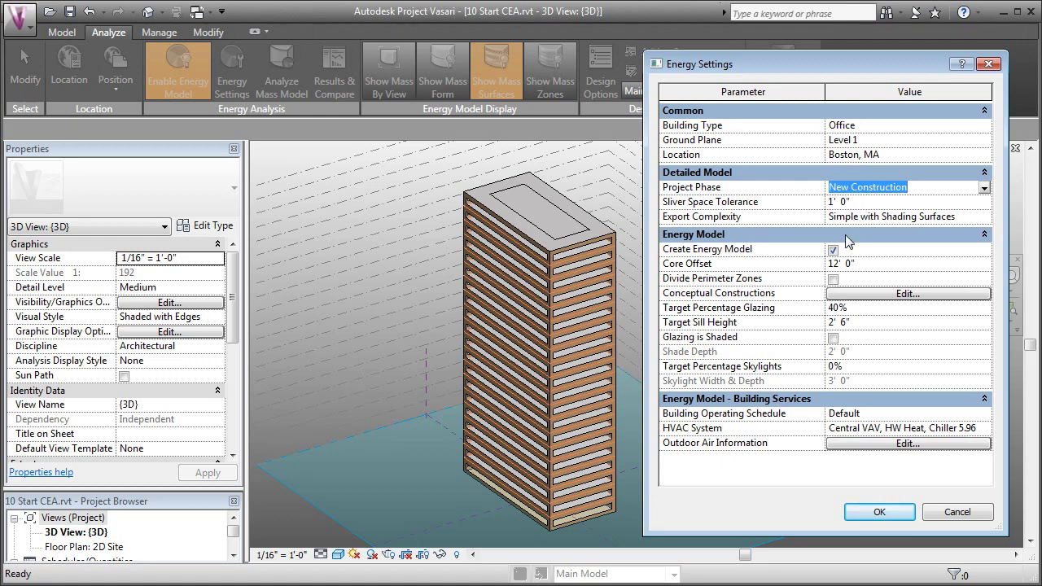
left_click(882, 265)
double_click(881, 266)
type("15")
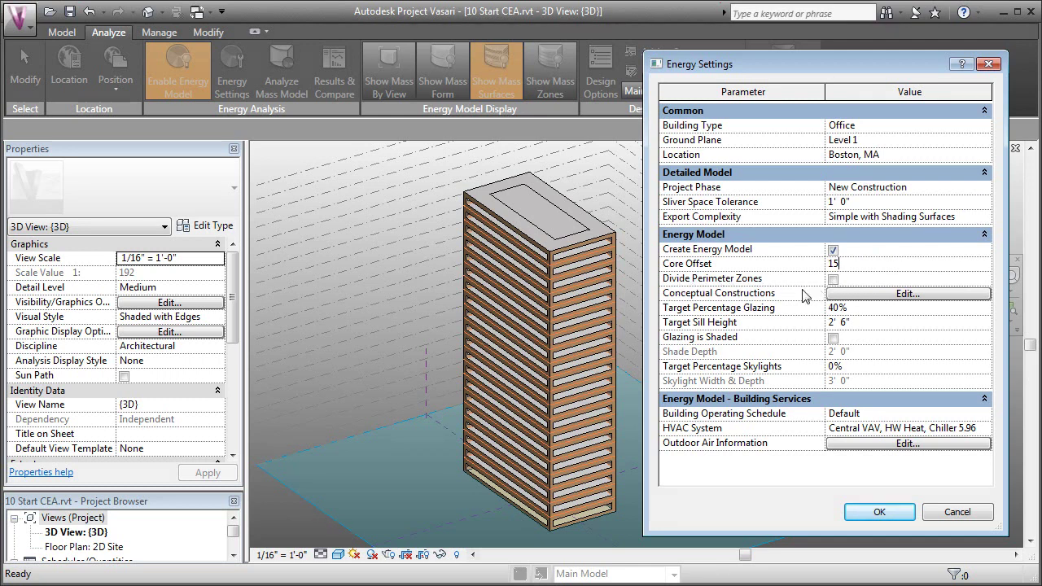
left_click(833, 280)
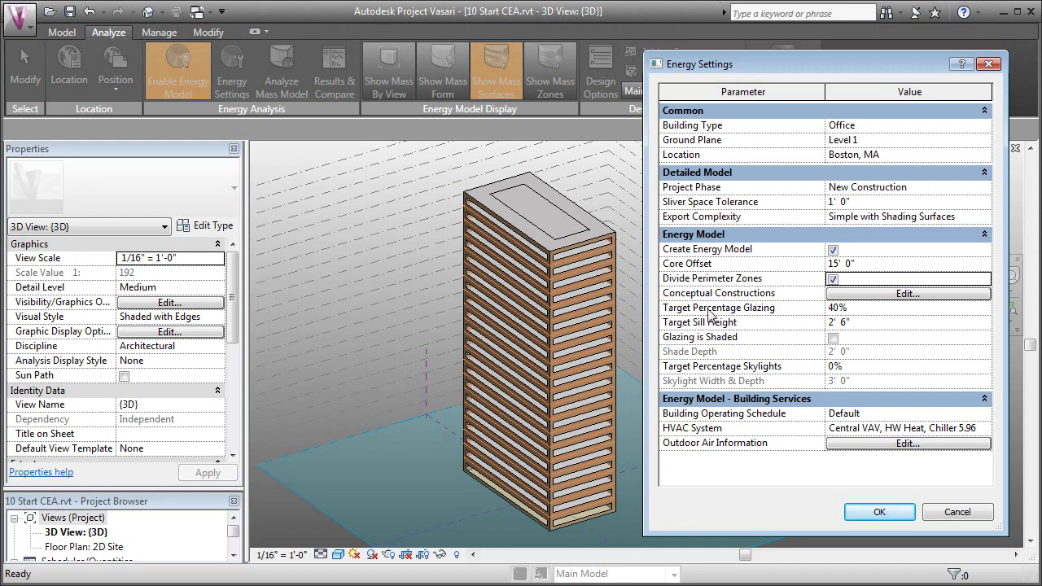
left_click(861, 308)
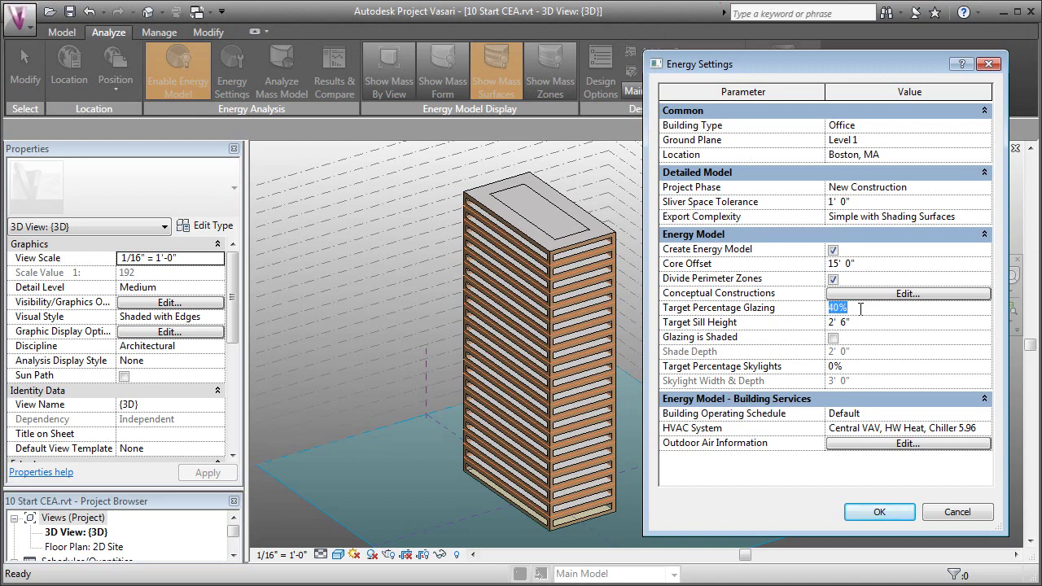
type("60")
key("Tab")
type("2' 0\"")
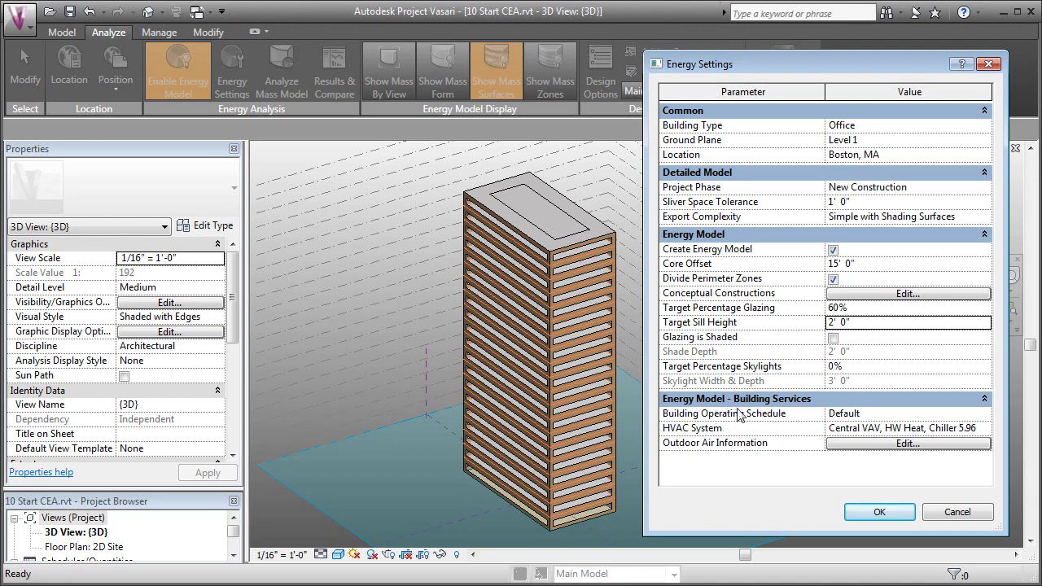
Leave the operating schedule at Default and the HVAC system unchanged
left_click(927, 413)
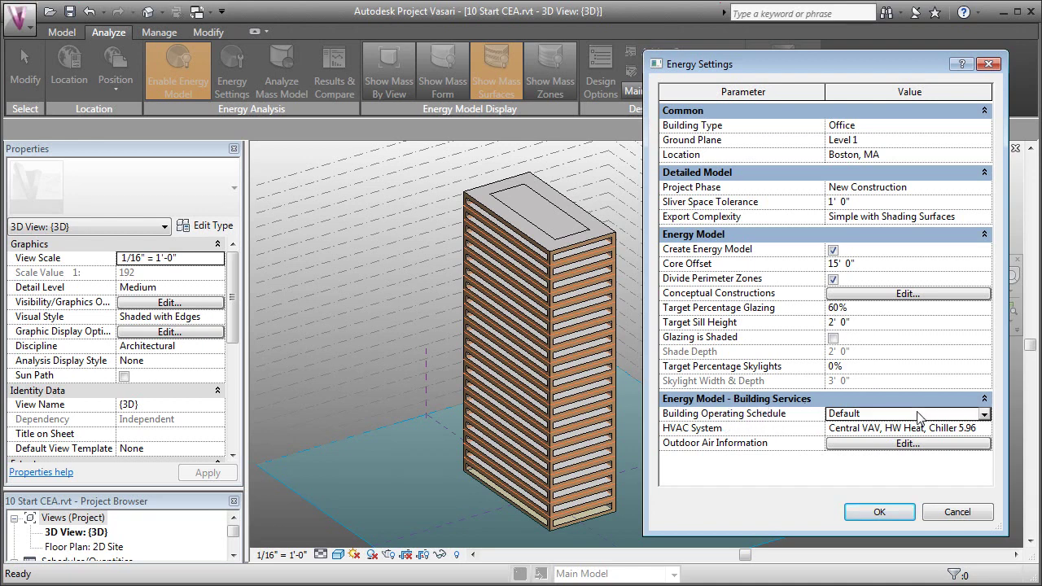
left_click(984, 416)
left_click(984, 416)
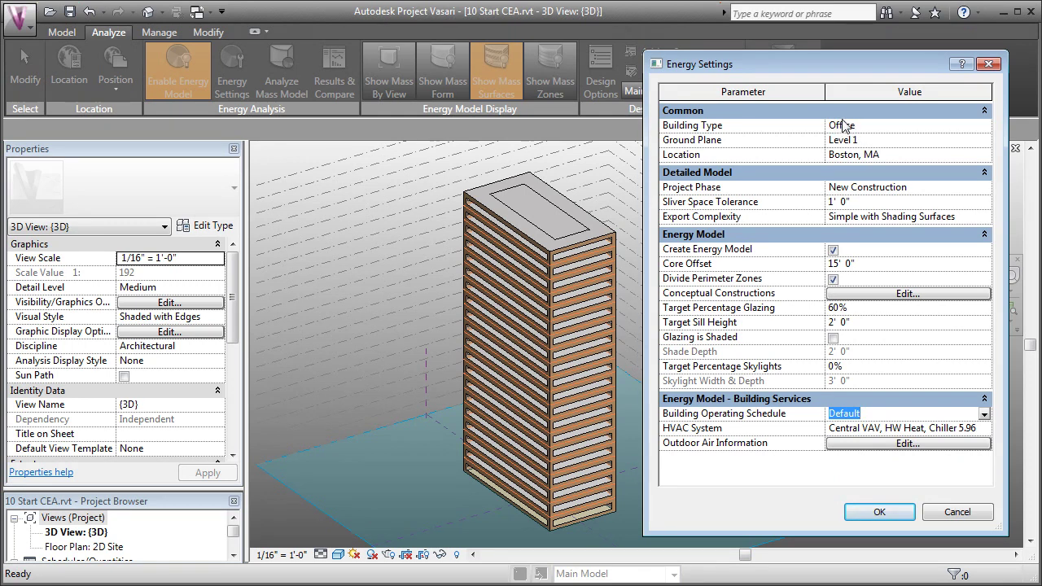
left_click(904, 430)
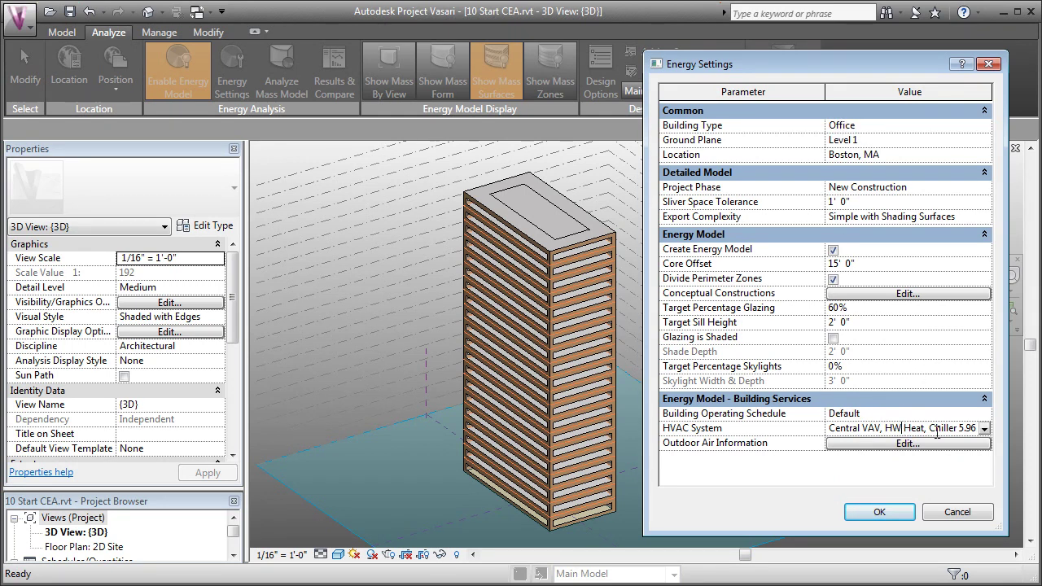
left_click(985, 430)
left_click(985, 430)
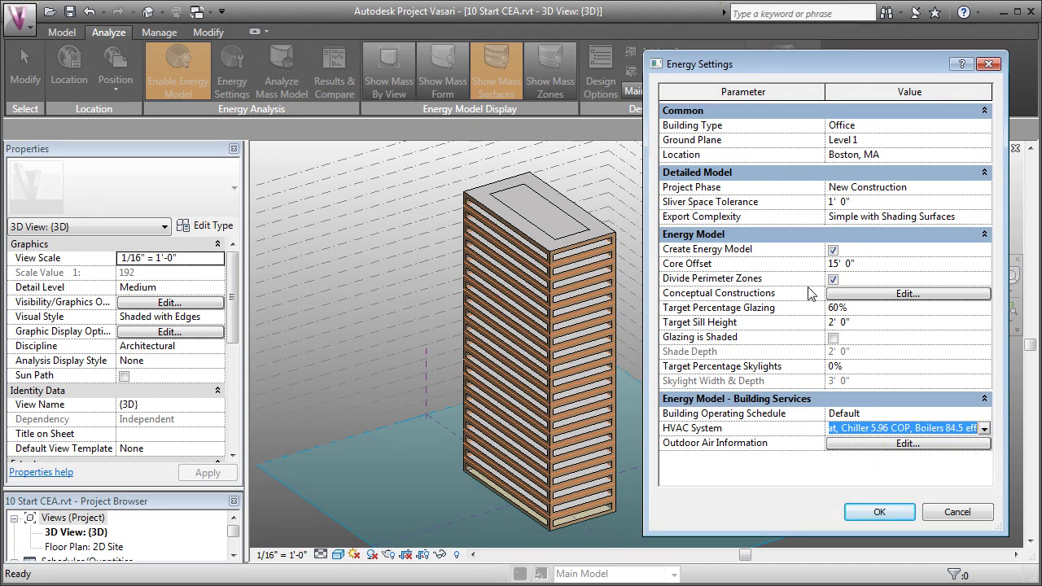
left_click(867, 517)
left_click(867, 517)
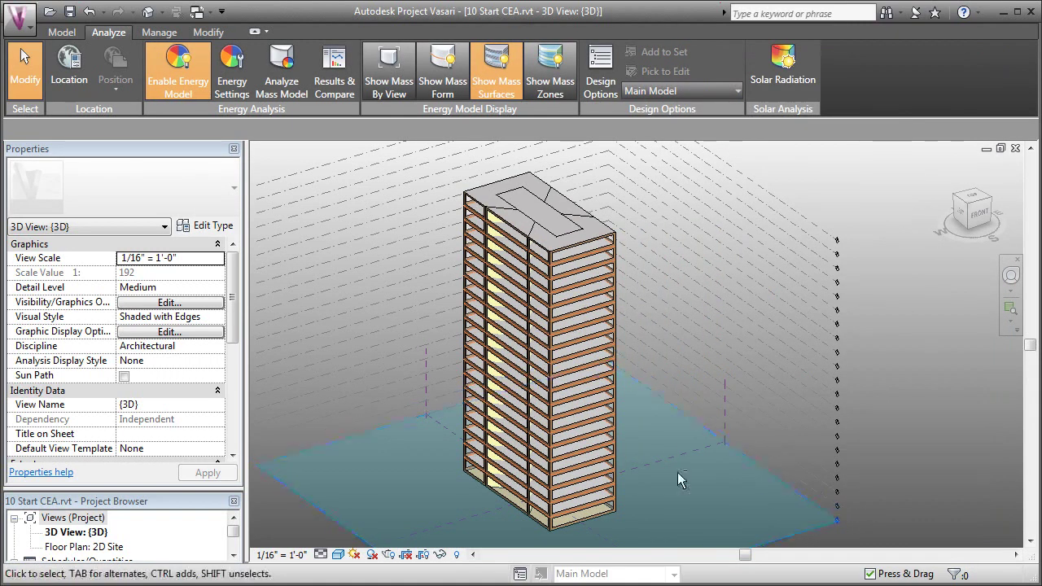
middle_click_drag(674, 469, 730, 494, "shift")
scroll(542, 244, "up", 4)
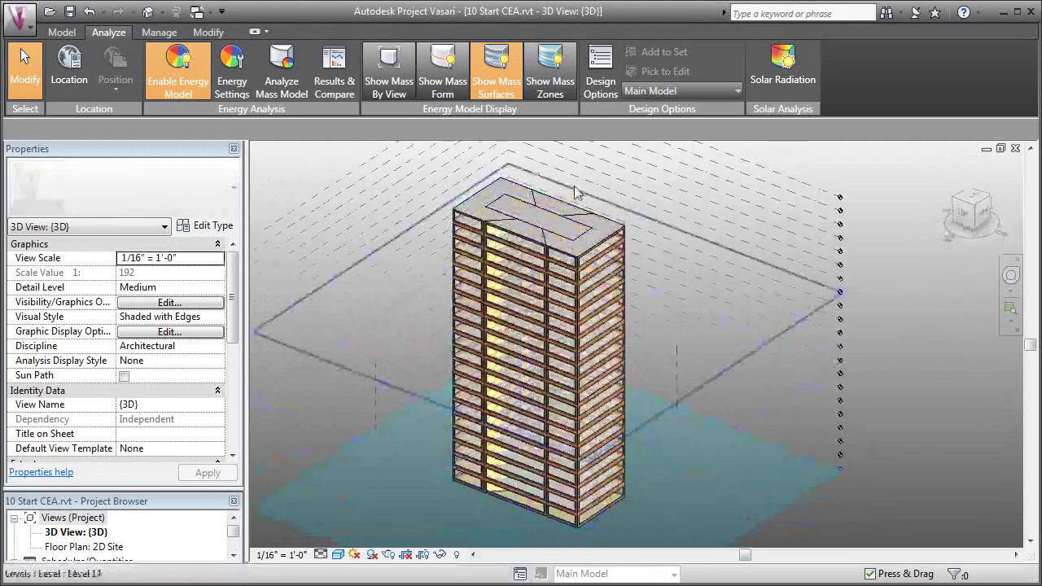
middle_click_drag(762, 348, 757, 365, "shift")
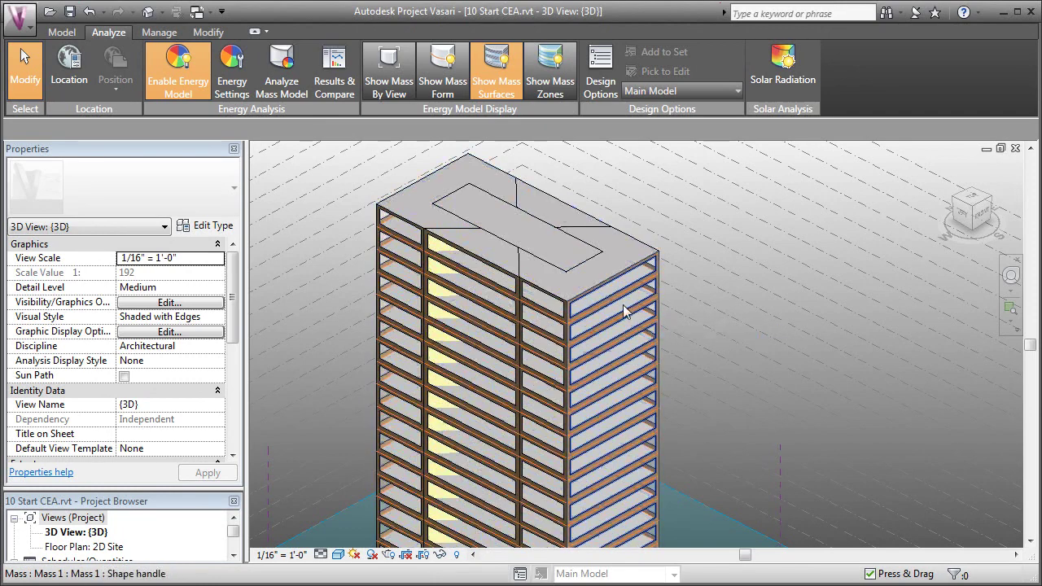
left_click(566, 293)
middle_click_drag(721, 353, 726, 315, "shift")
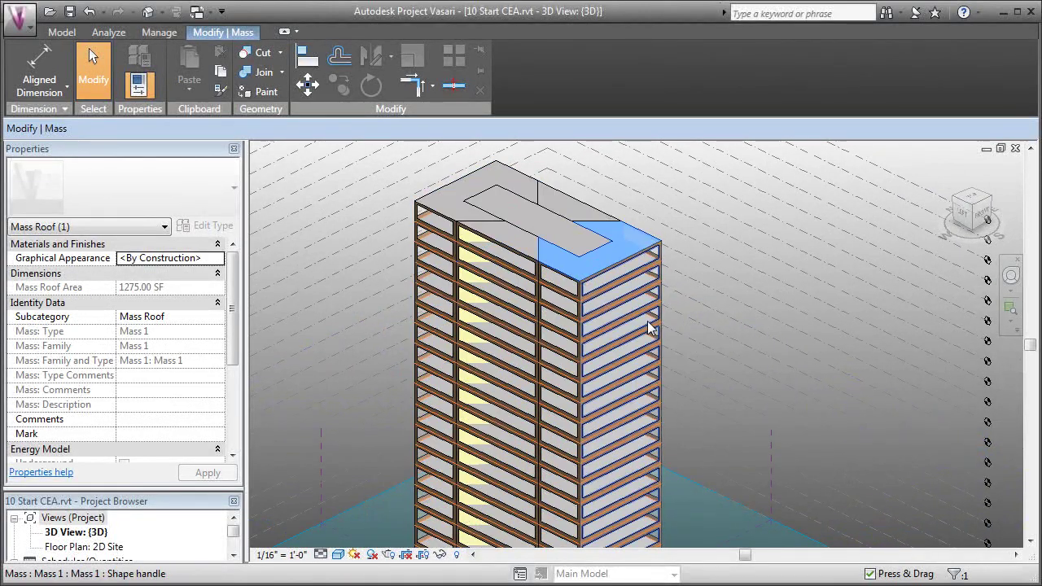
left_click(619, 412)
middle_click_drag(562, 419, 732, 422, "shift")
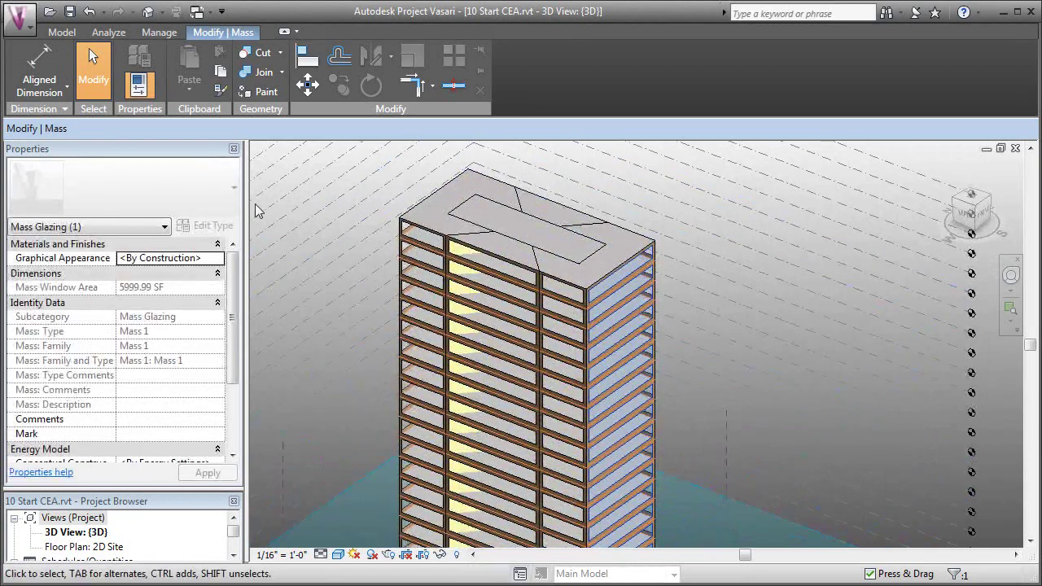
scroll(208, 393, "down", 3)
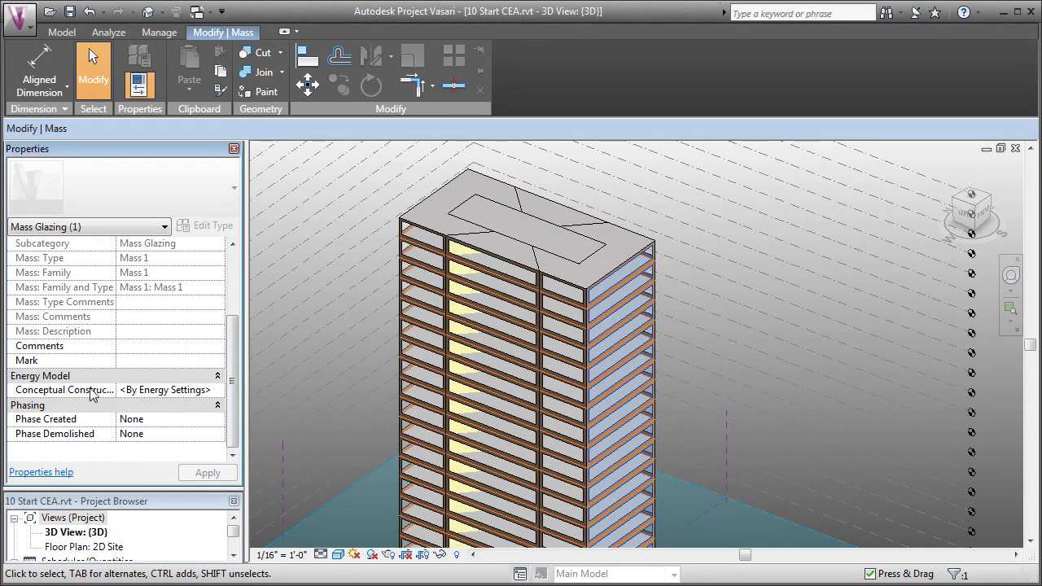
left_click(165, 392)
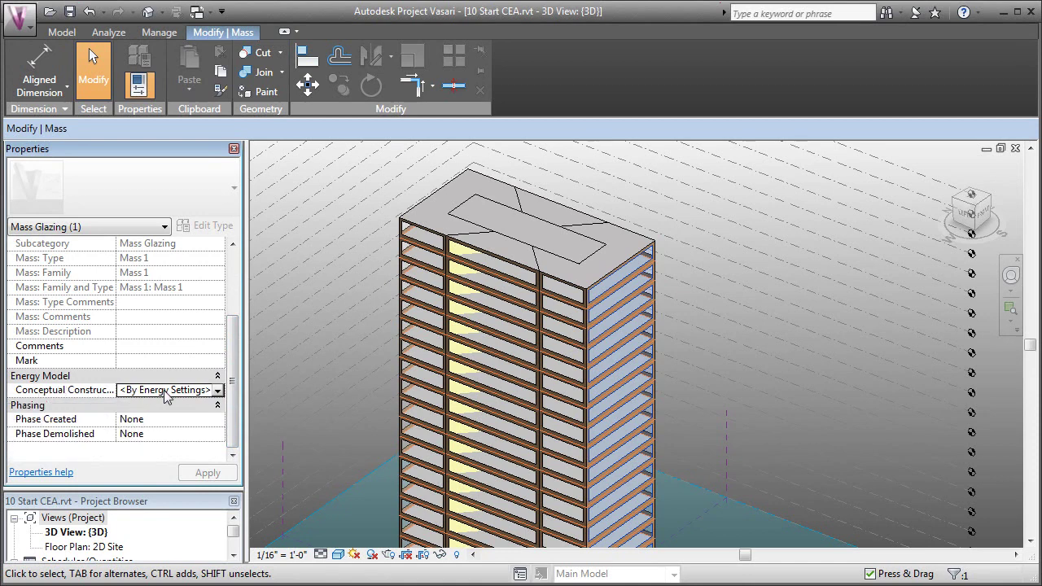
left_click(218, 391)
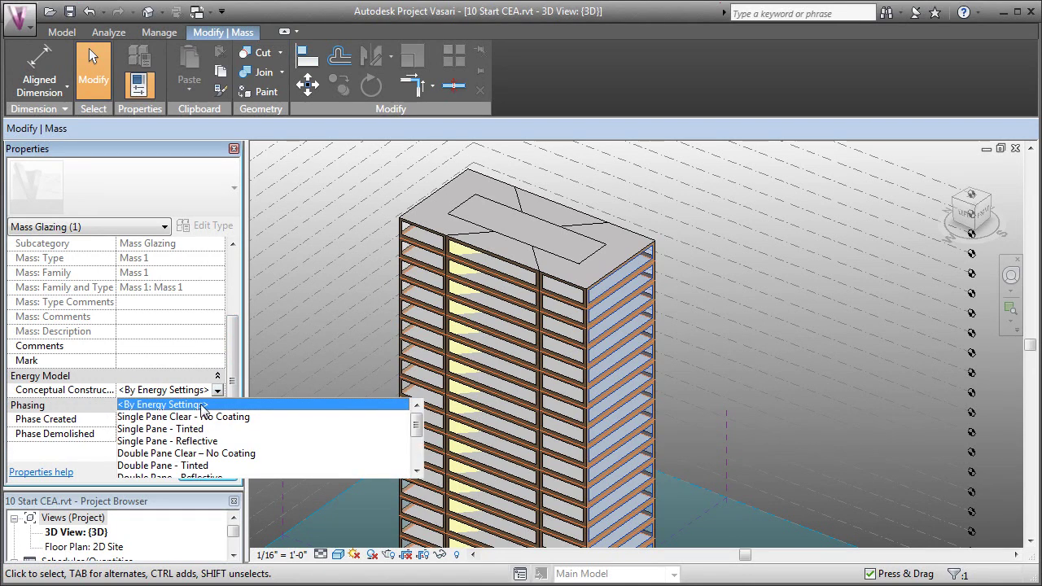
left_click(217, 392)
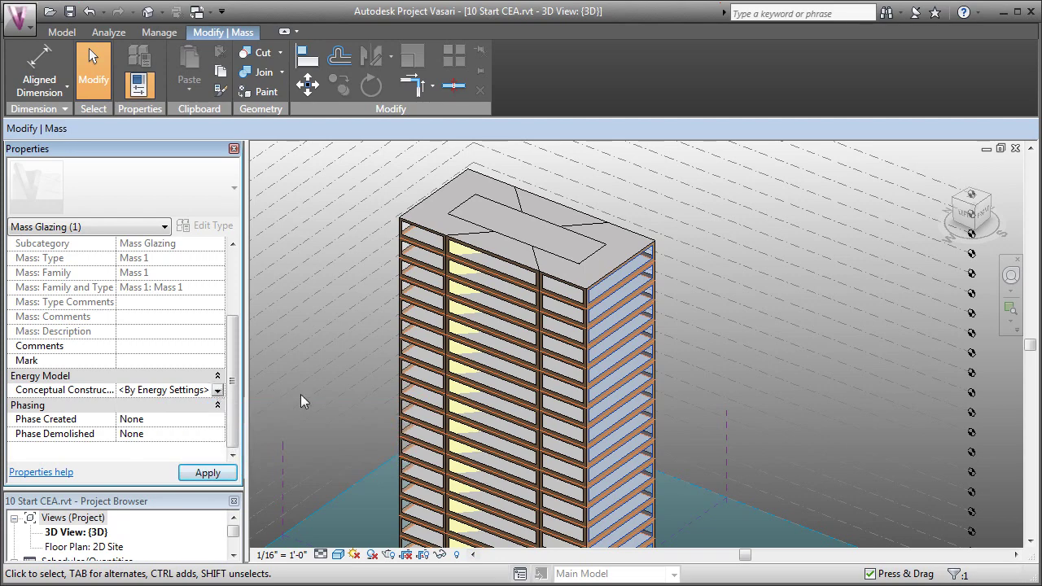
middle_click_drag(889, 407, 861, 407, "shift")
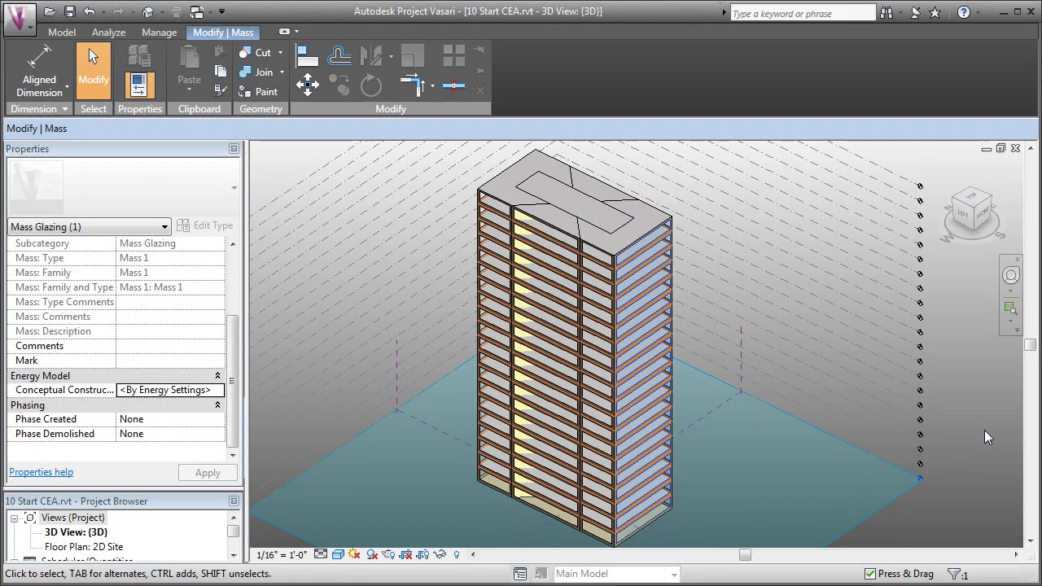
middle_click_drag(982, 436, 984, 438)
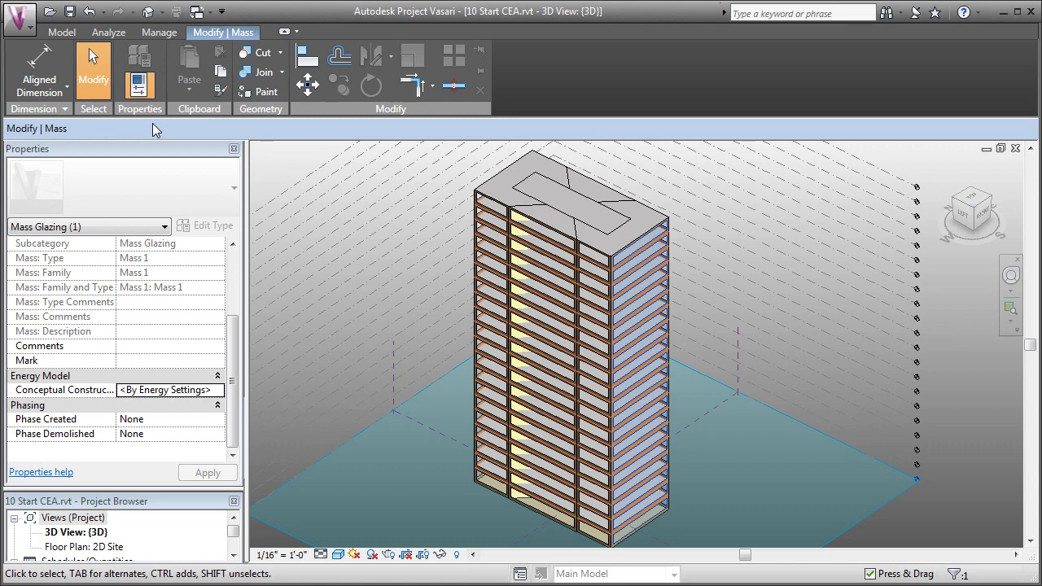
left_click(23, 21)
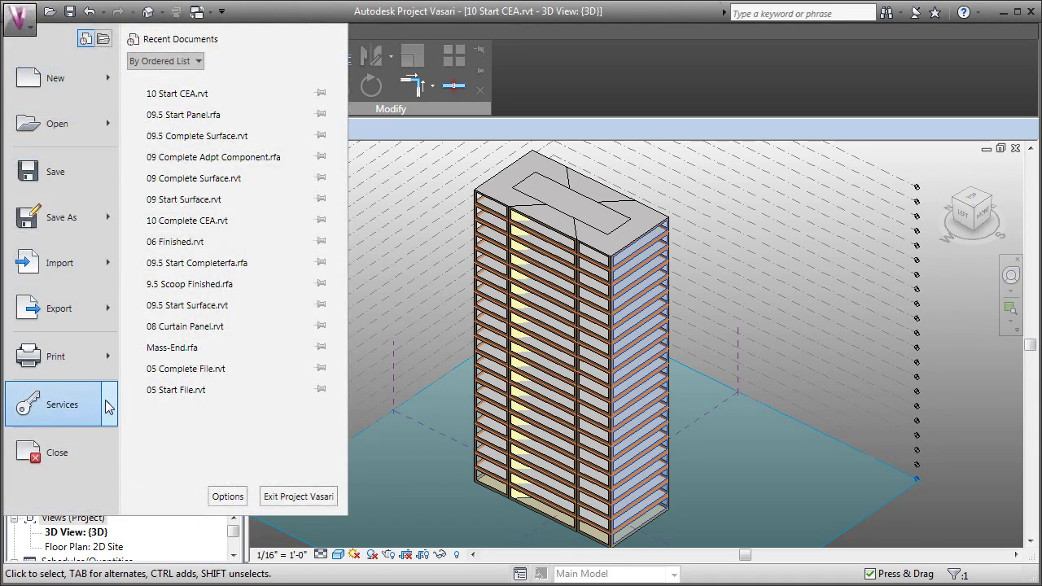
Sign in to Autodesk online services again with your account password, keeping Remember Me ticked
mouse_move(112, 400)
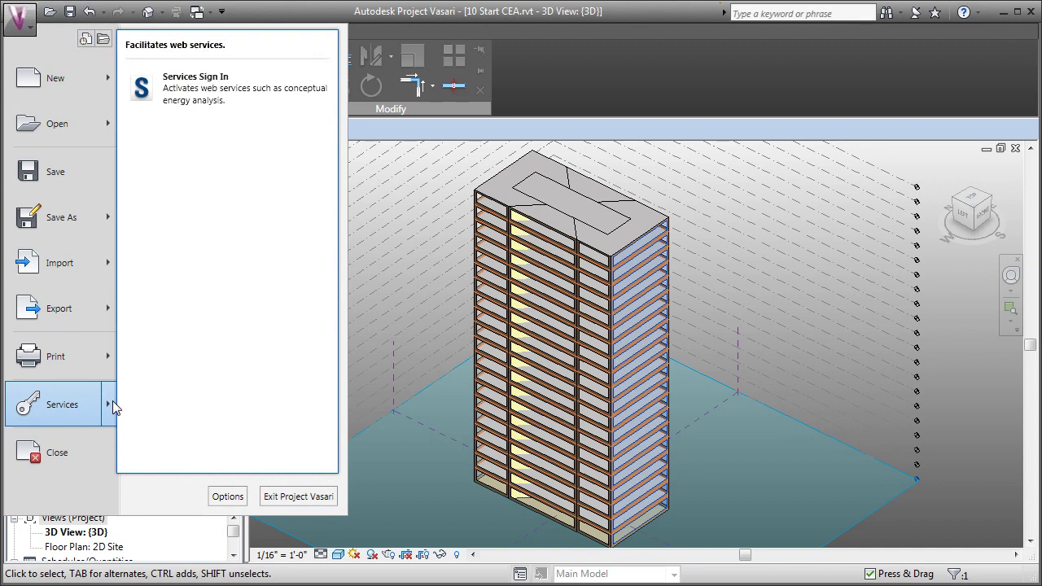
left_click(215, 87)
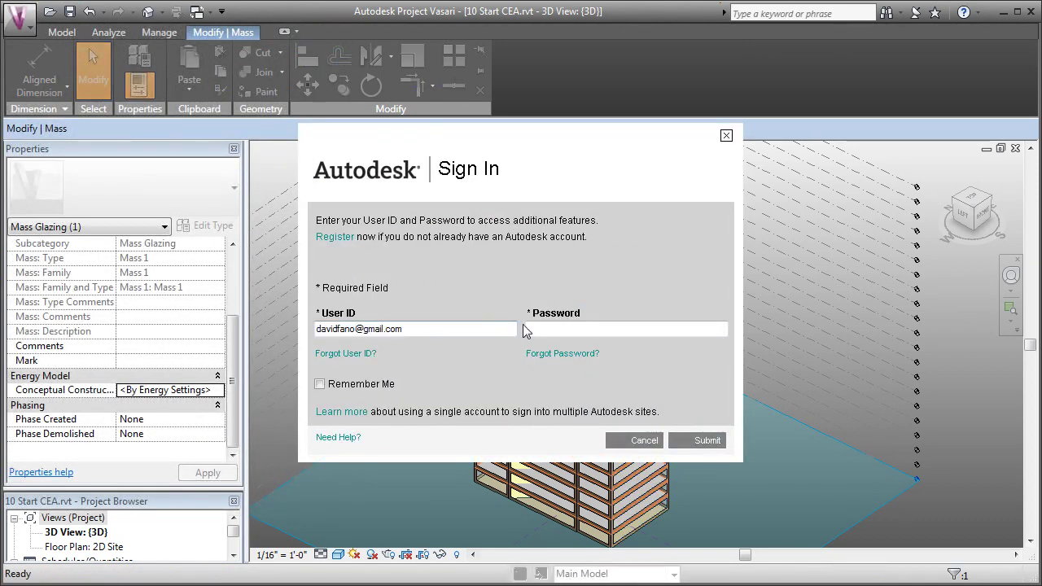
left_click(563, 327)
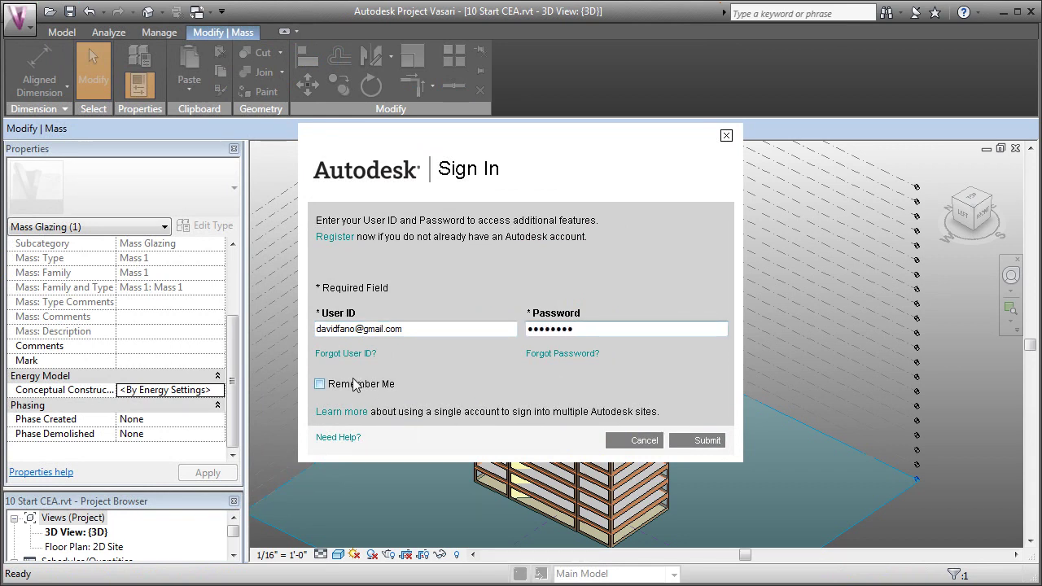
left_click(320, 383)
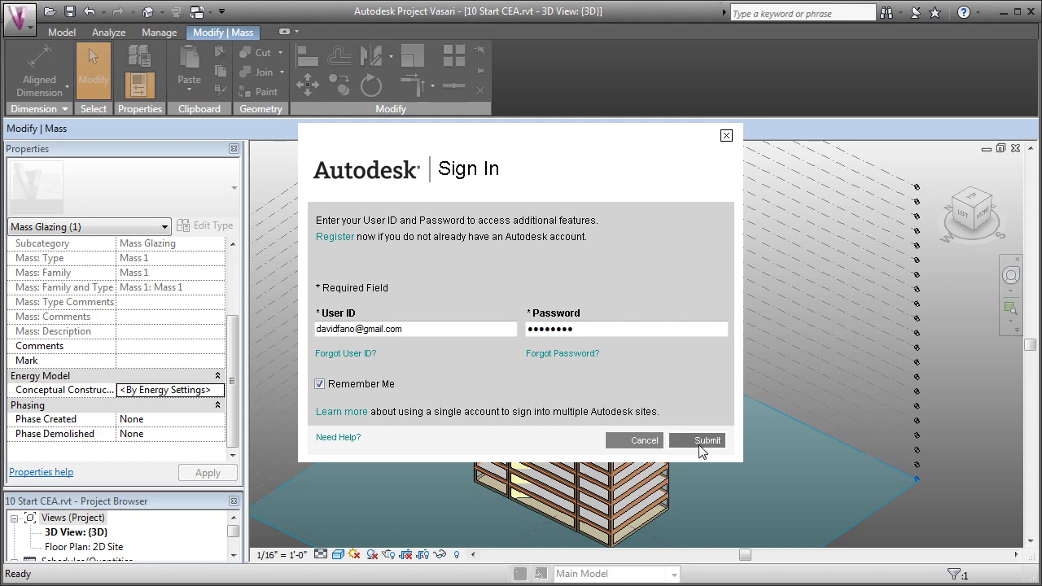
left_click(702, 442)
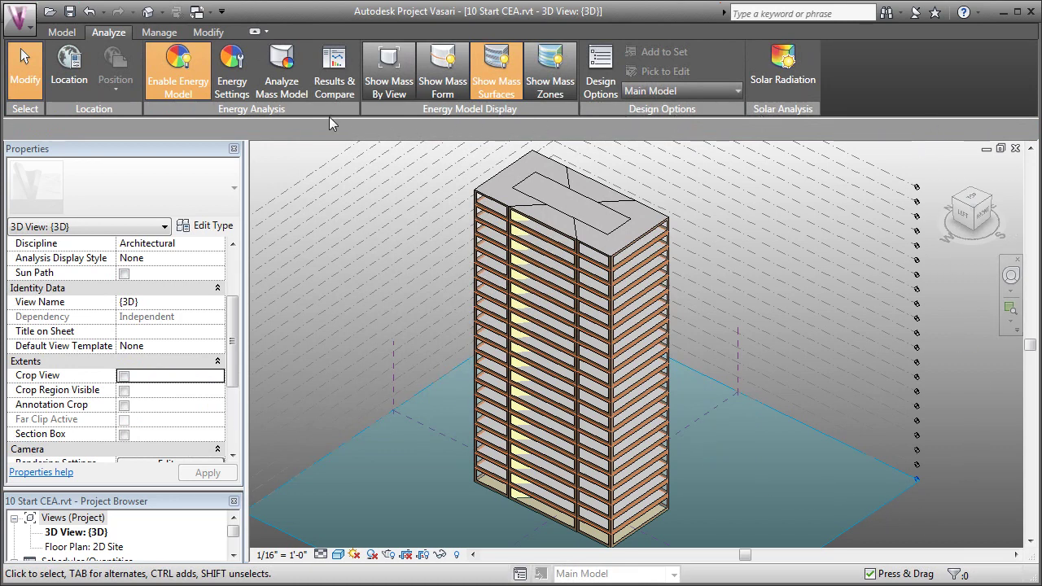
Run Analyze Mass Model on the tall tower with the analysis named Opt1
left_click(289, 68)
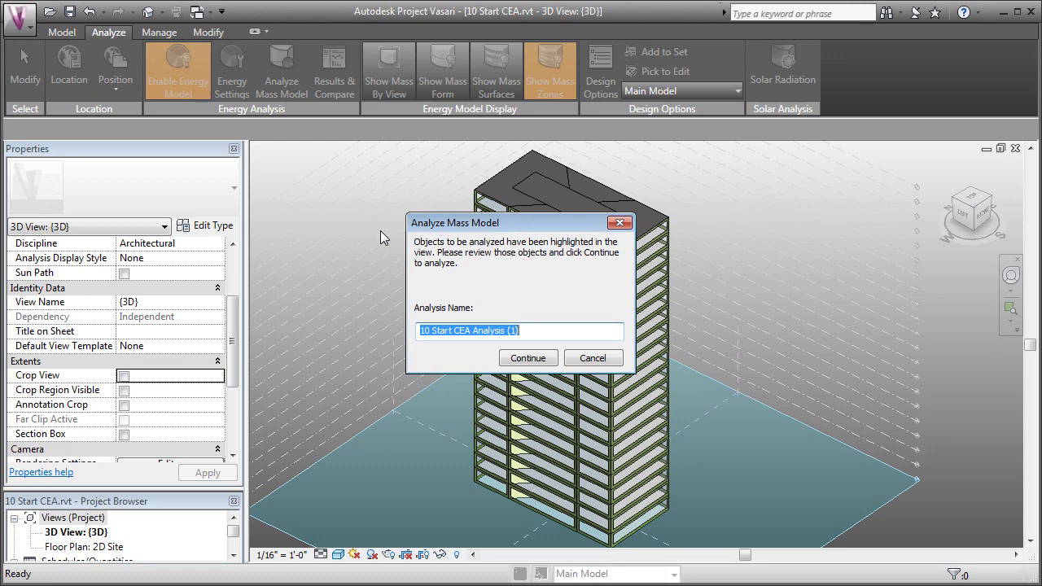
type("Op")
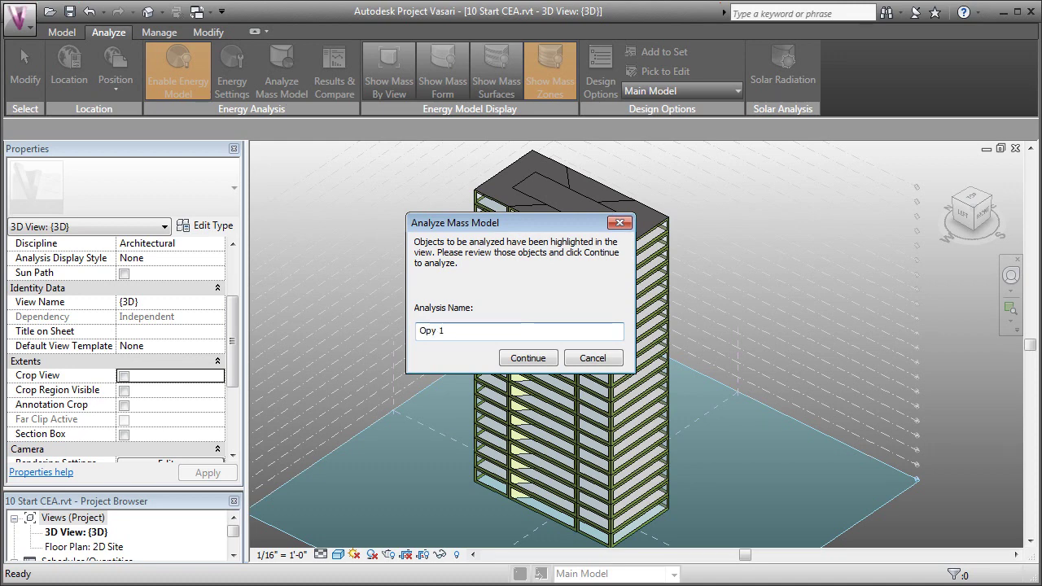
type("t1")
left_click(547, 359)
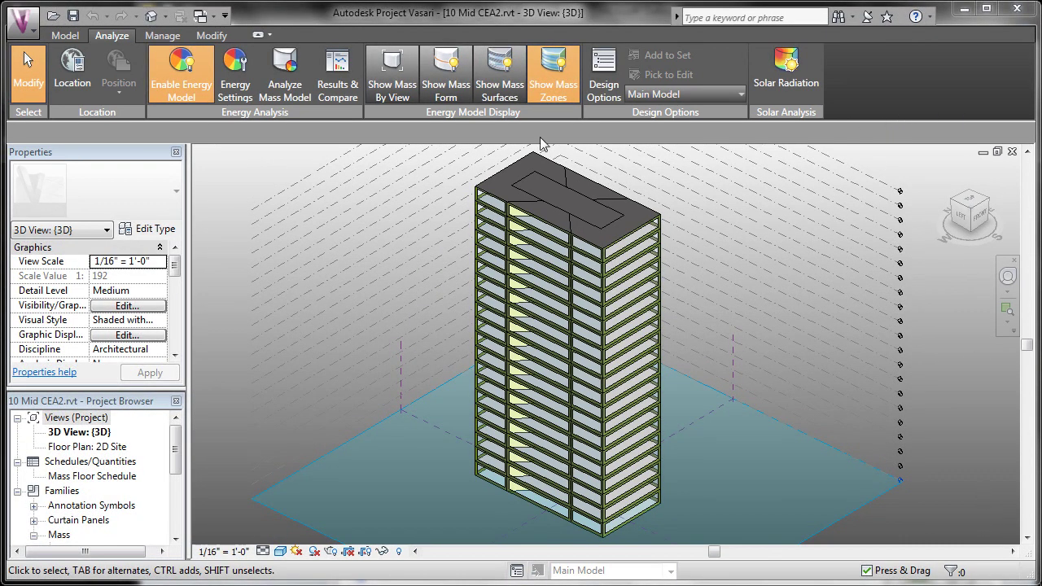
Open Results & Compare, dismiss the analysis-ready notification, and reopen the results window
left_click(341, 86)
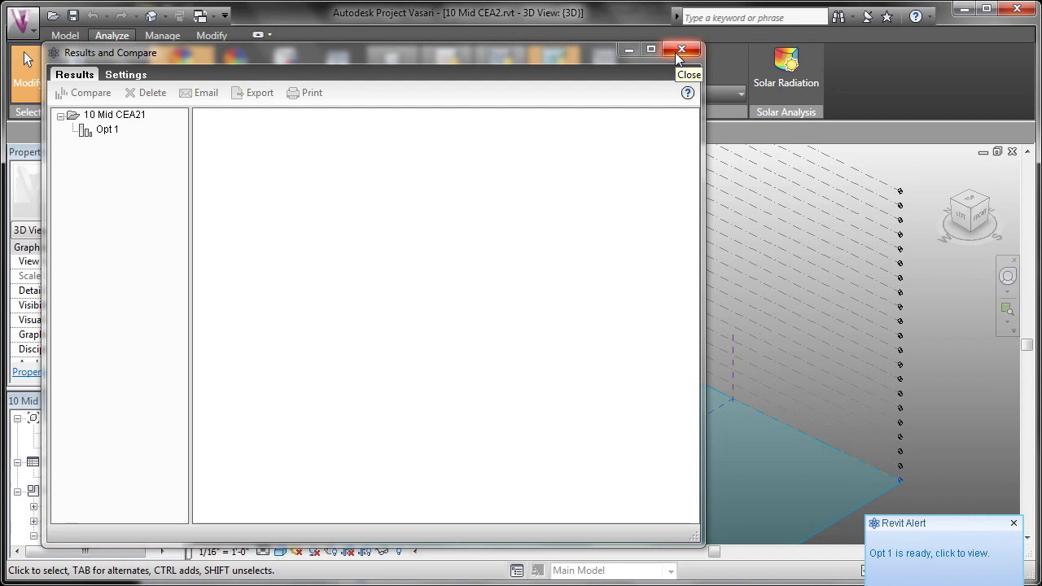
left_click(971, 544)
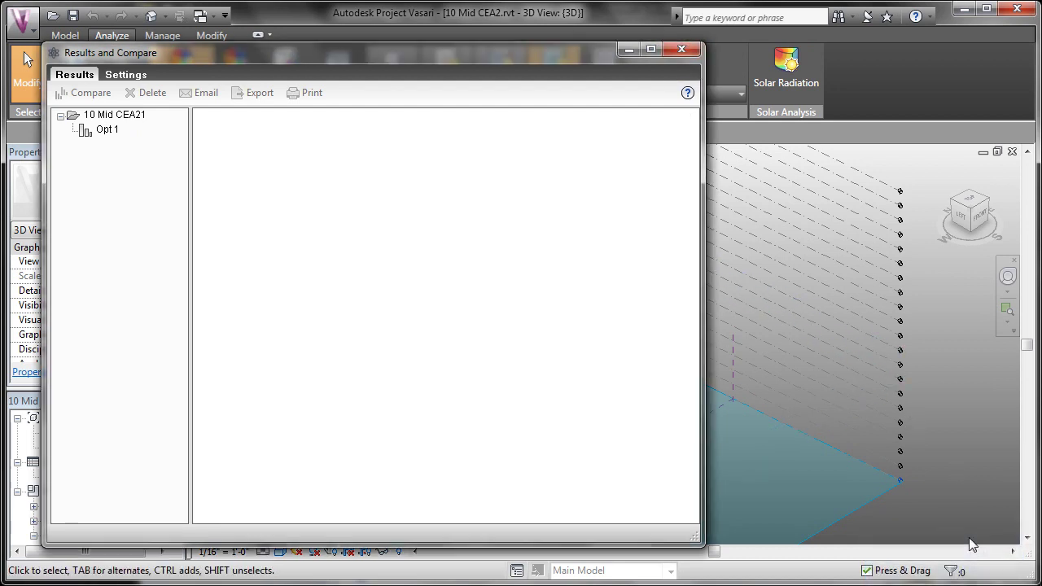
left_click(681, 49)
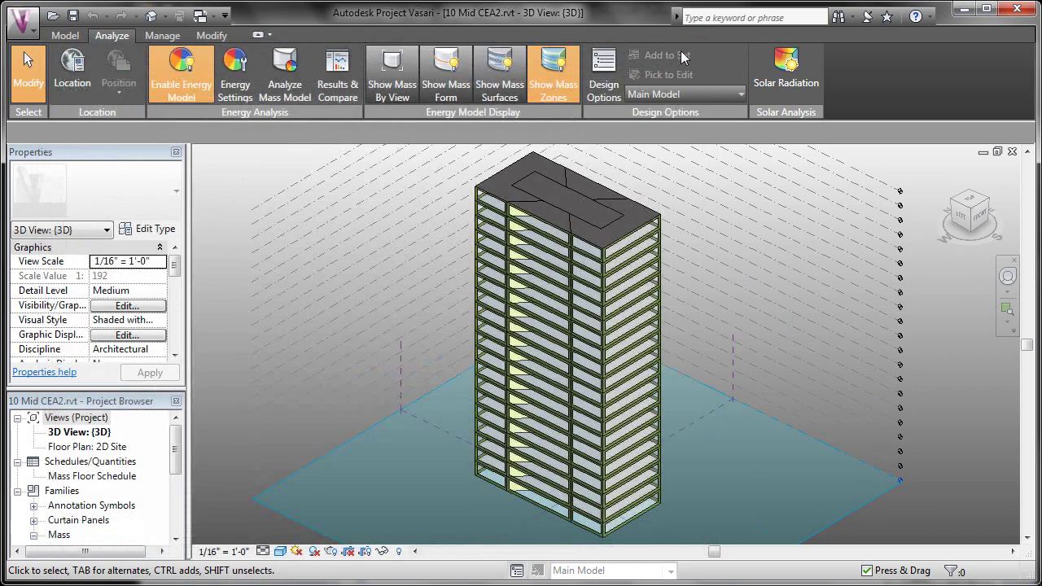
left_click(337, 86)
Load the Opt 1 report and scroll through its charts down to Monthly Peak Demand
left_click(107, 130)
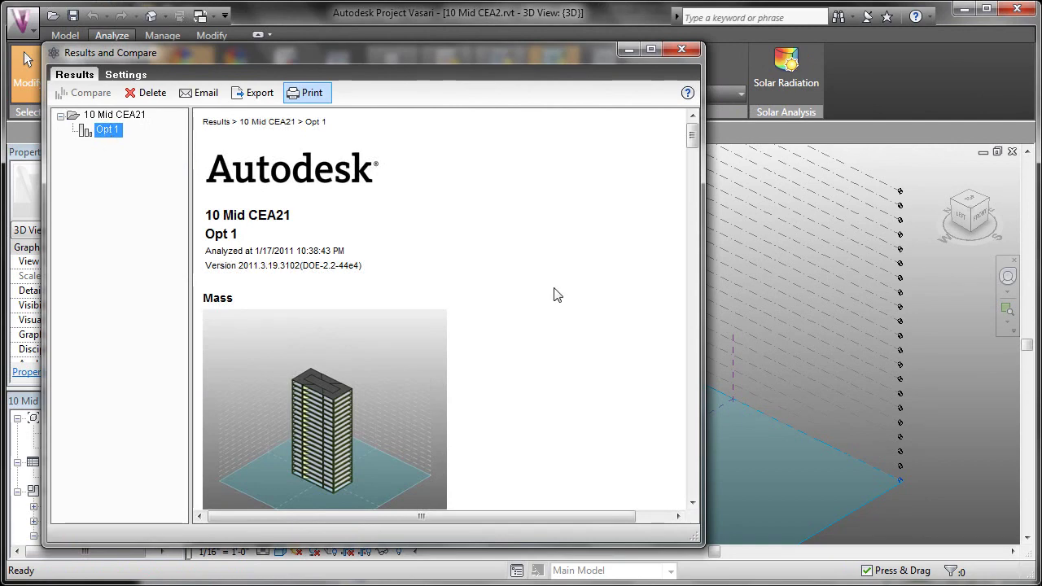
left_click_drag(691, 144, 692, 167)
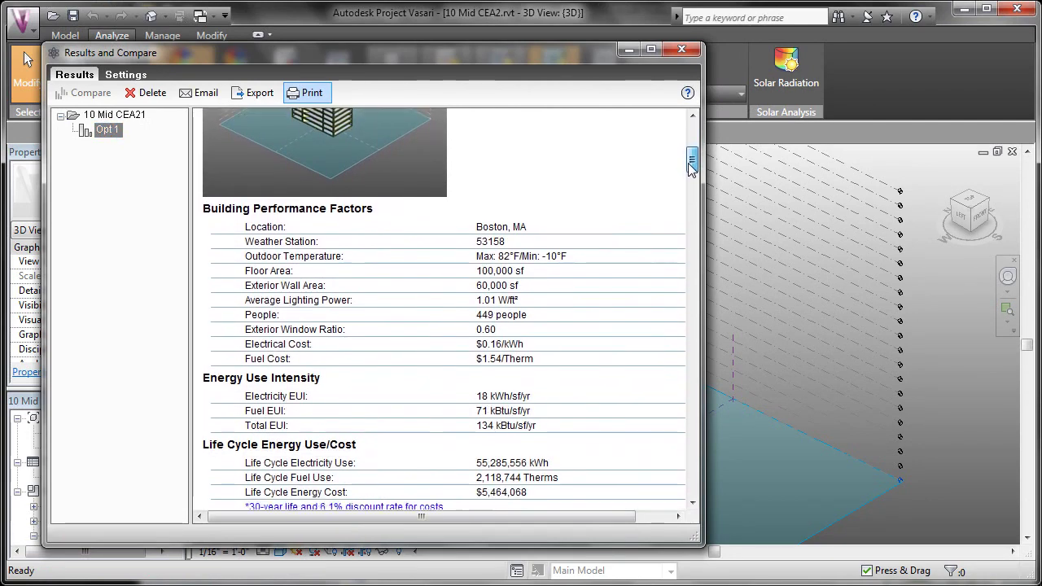
left_click_drag(691, 165, 691, 168)
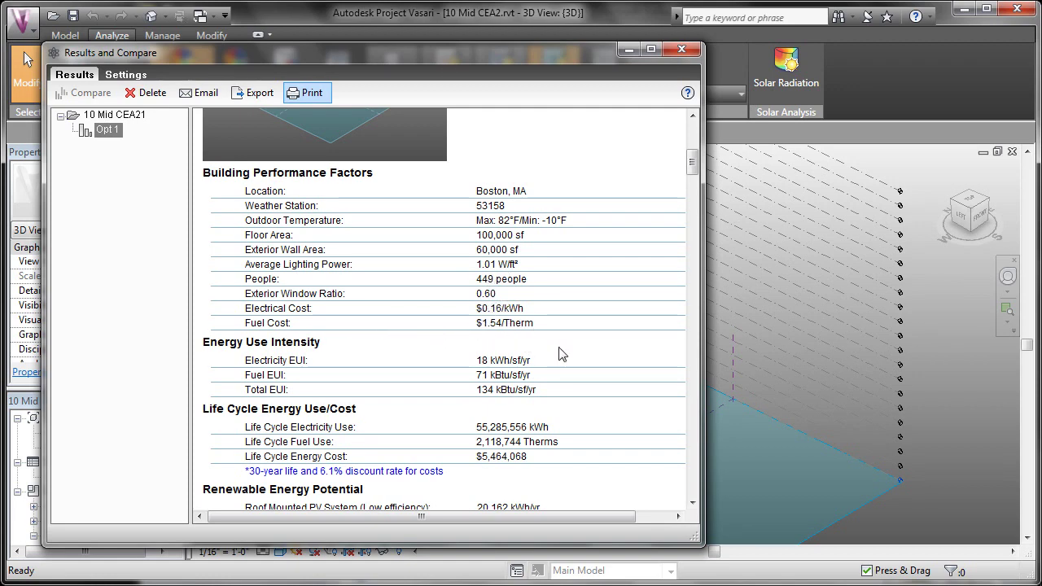
scroll(560, 354, "down", 10)
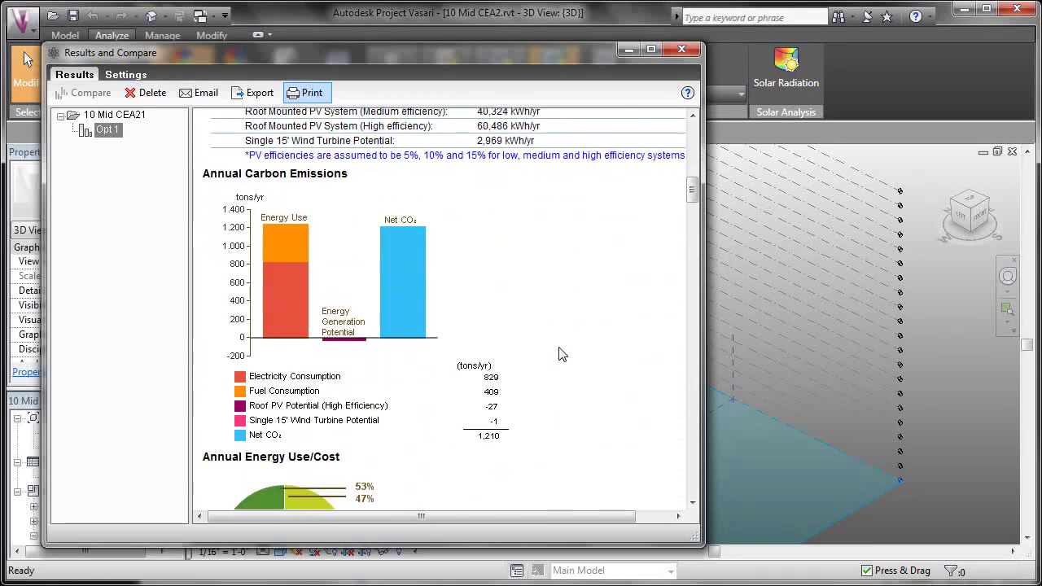
scroll(492, 347, "down", 3)
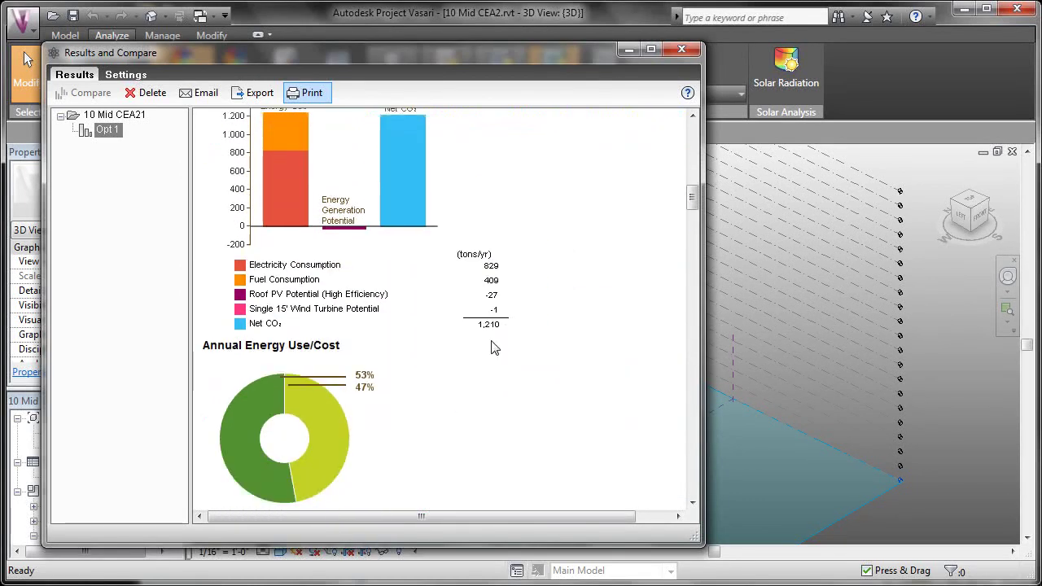
scroll(491, 348, "down", 2)
scroll(493, 348, "down", 1)
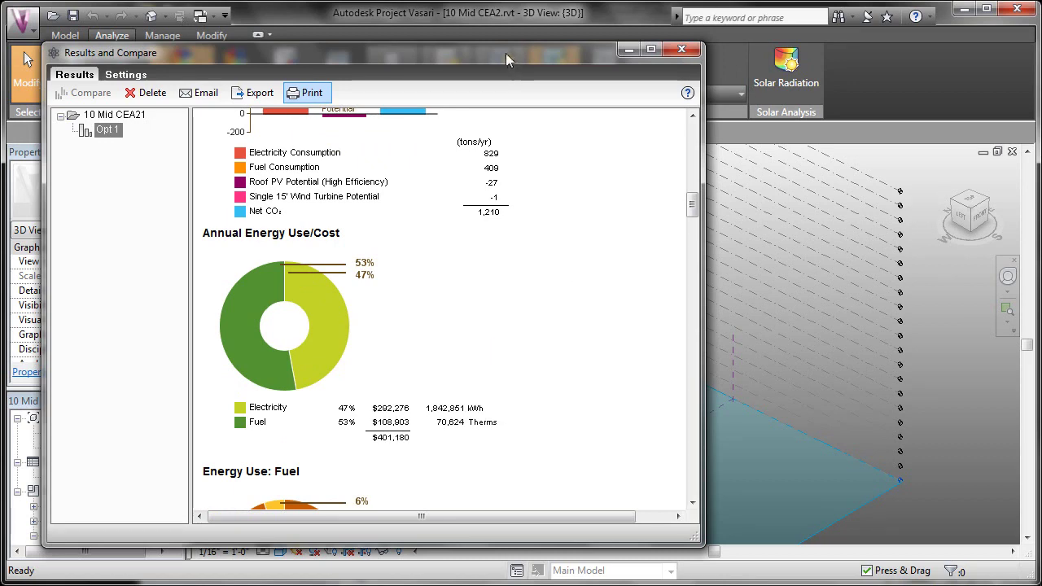
left_click_drag(505, 59, 623, 71)
left_click_drag(807, 218, 804, 345)
Close the results and edit the mass in place, dragging its top face down to 80'
left_click(744, 62)
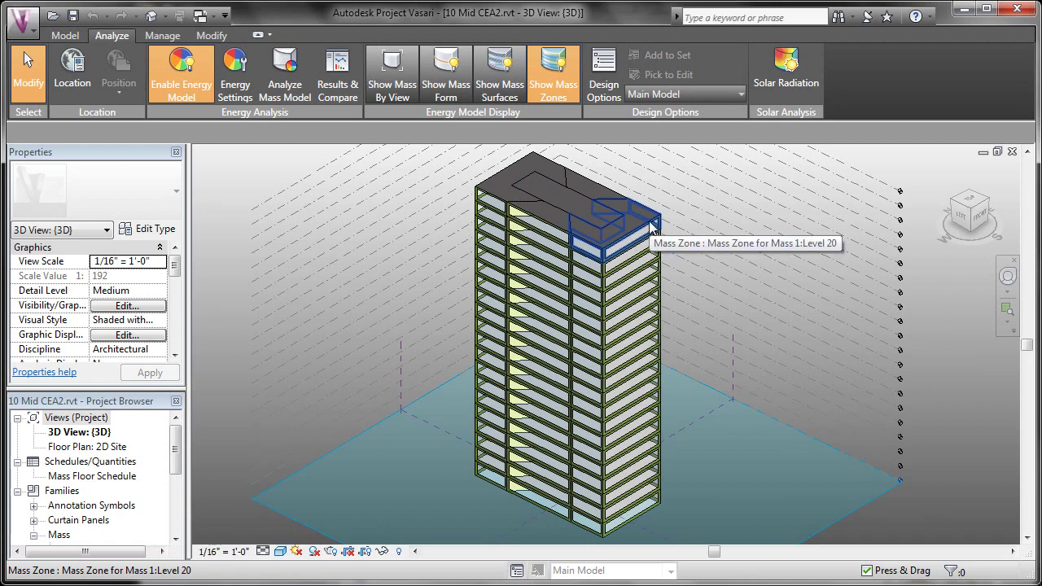
left_click(446, 86)
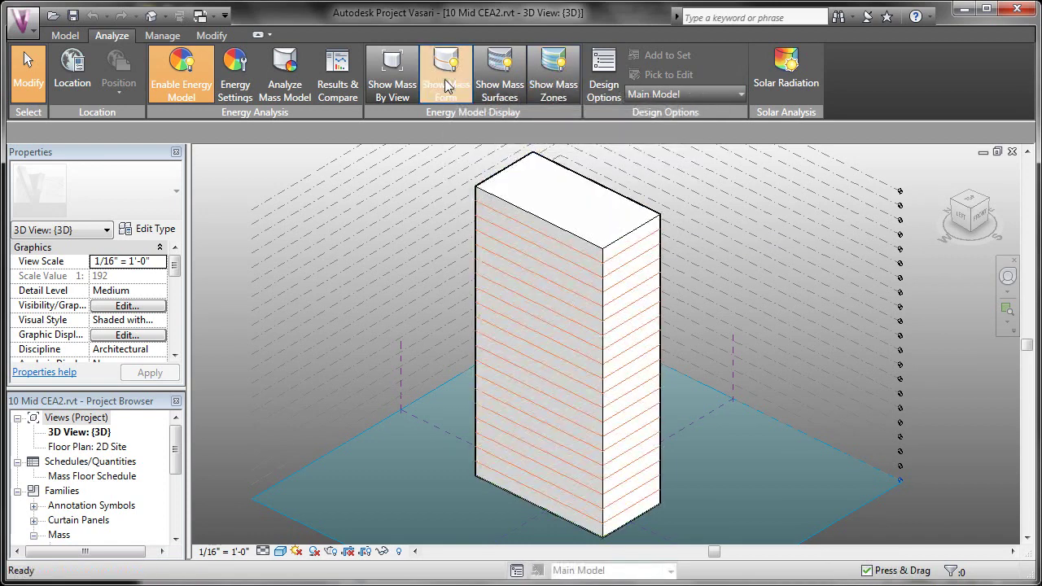
left_click(593, 237)
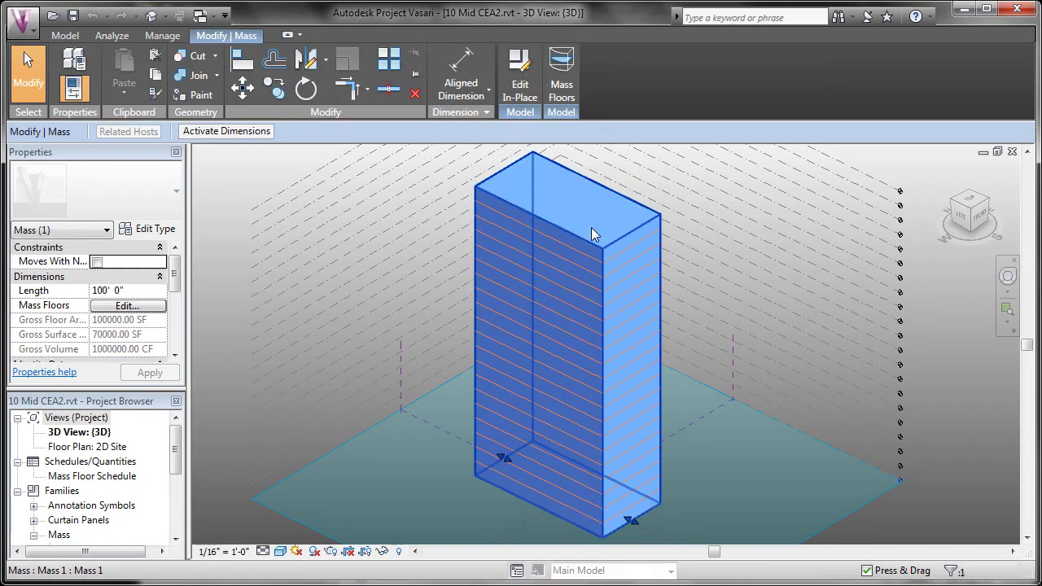
left_click(521, 85)
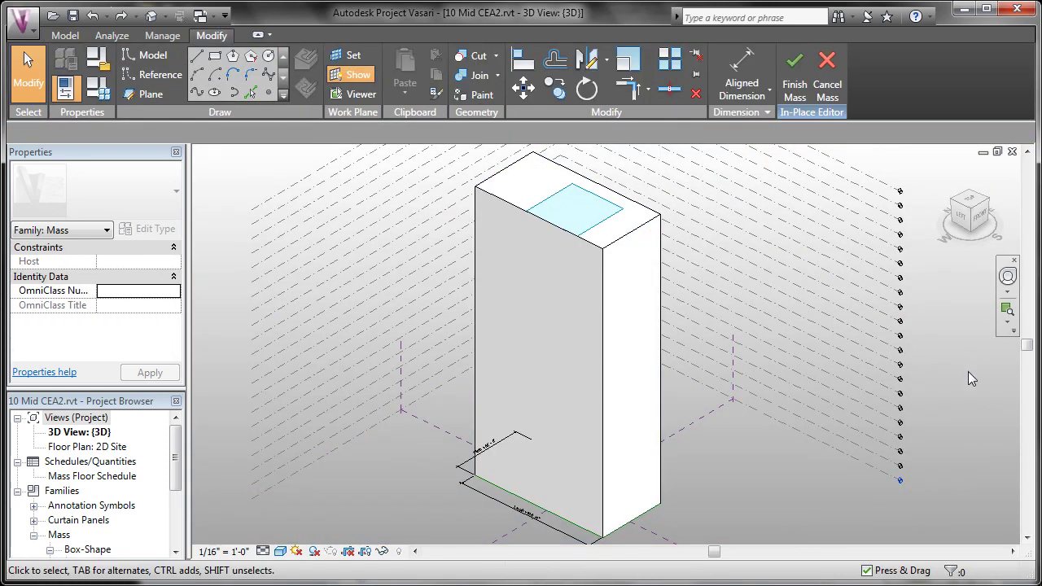
left_click(620, 224)
left_click_drag(569, 181, 566, 357)
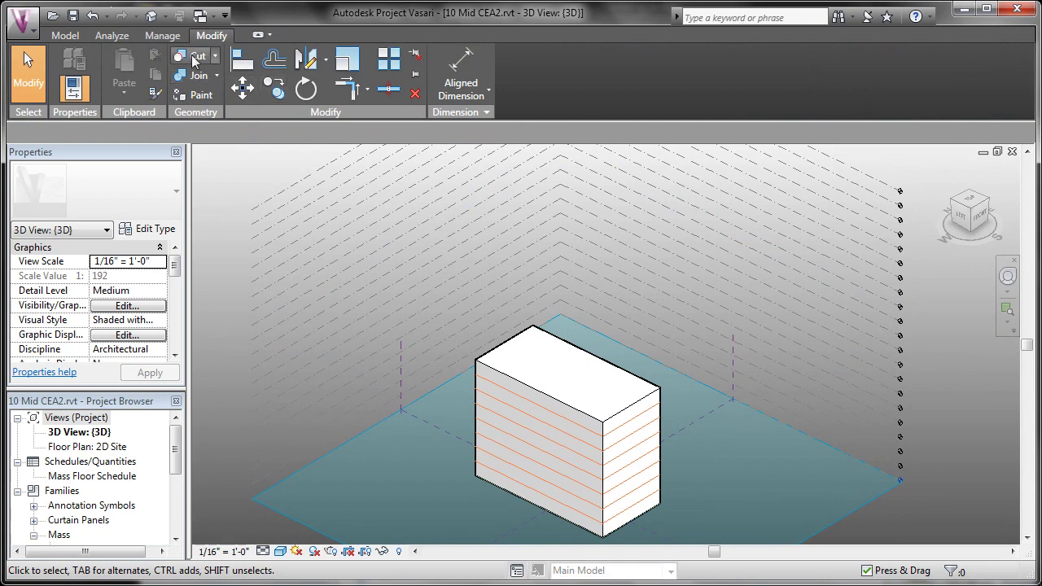
Display the shortened box mass divided into its floor zones
left_click(163, 35)
left_click(126, 37)
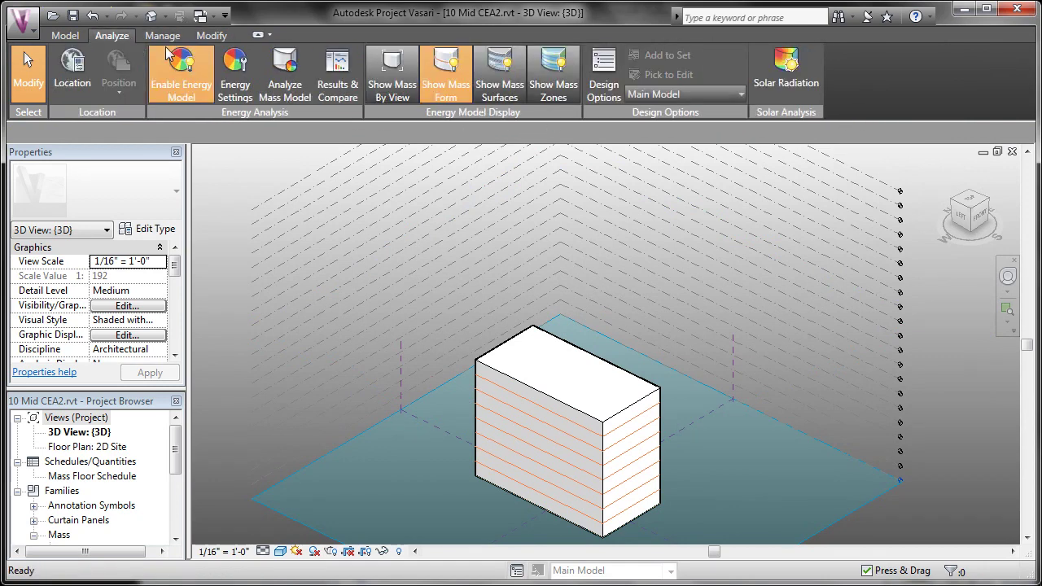
left_click(561, 83)
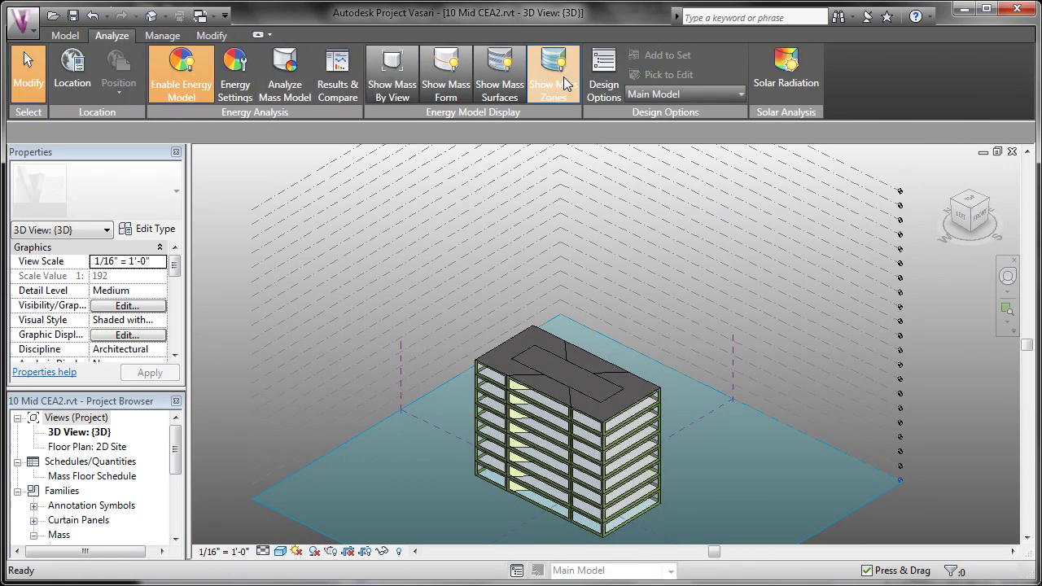
Run a second energy analysis of the zoned box named 'opt 2'
left_click(285, 73)
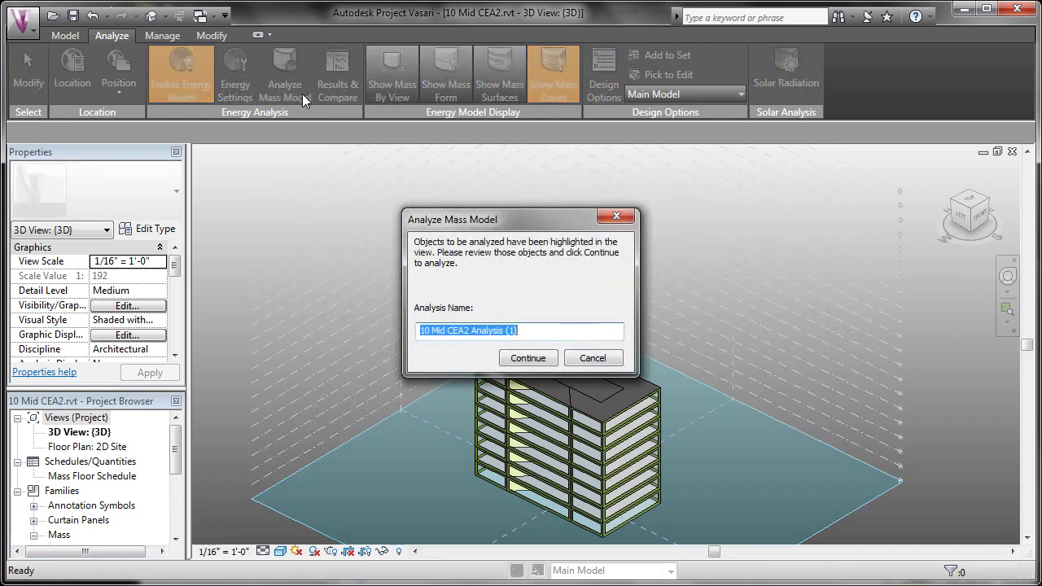
type("opt 2")
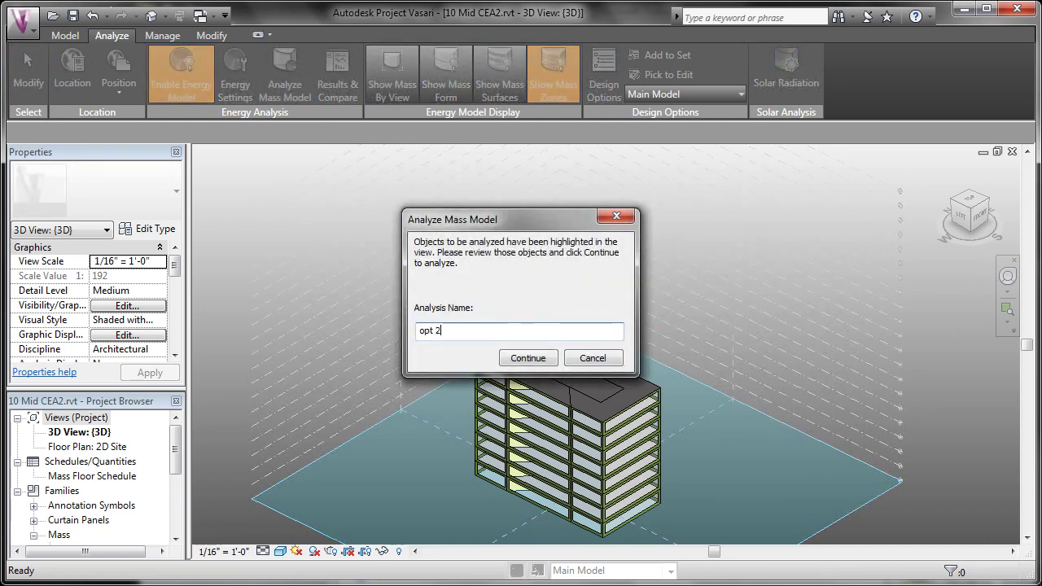
left_click(432, 331)
left_click(526, 358)
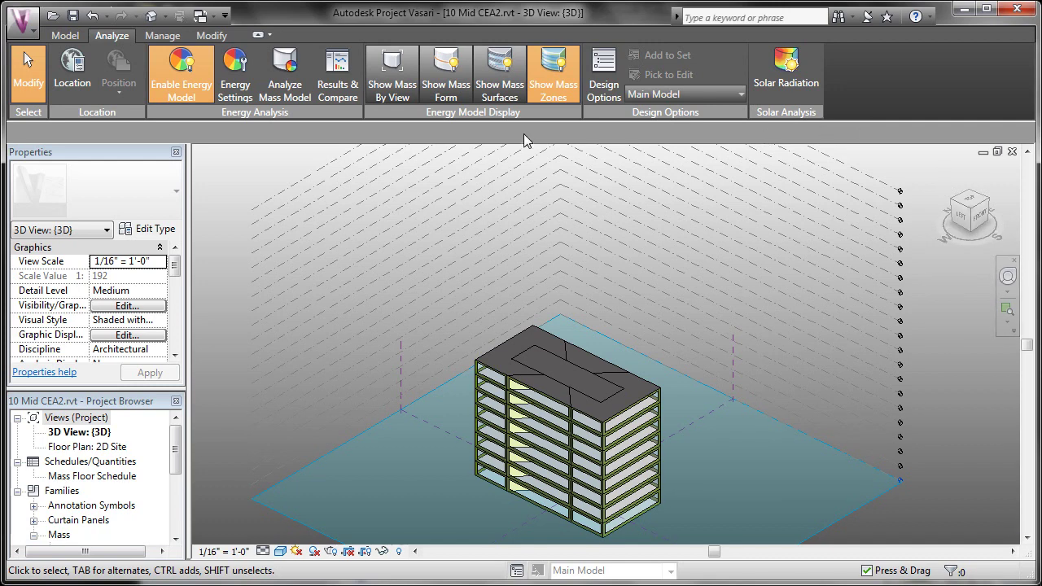
Generate a compare report of Opt 1 and Opt 2, then move and widen the results window
left_click(338, 79)
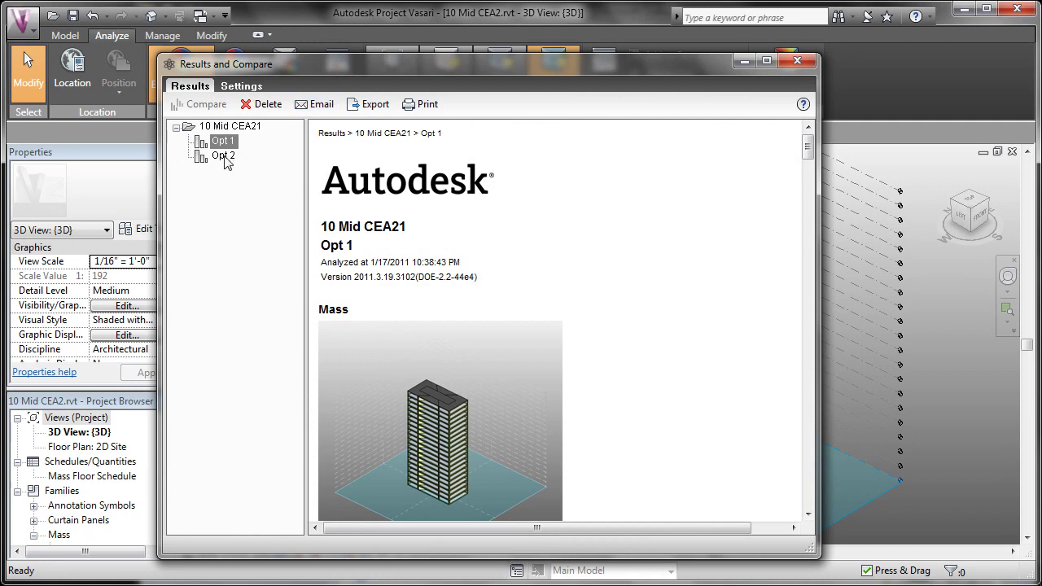
left_click(224, 155, "ctrl")
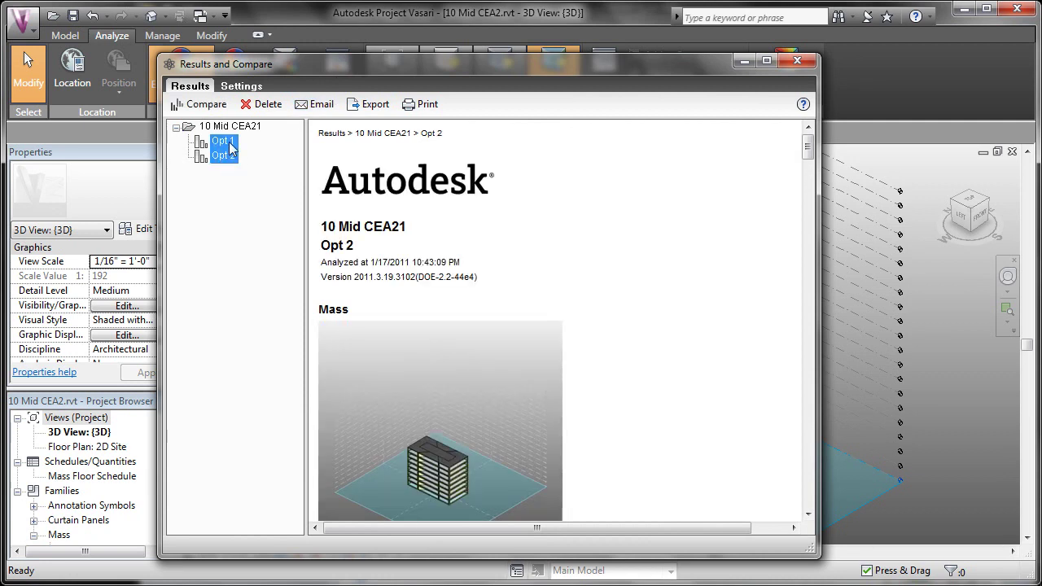
left_click(208, 104)
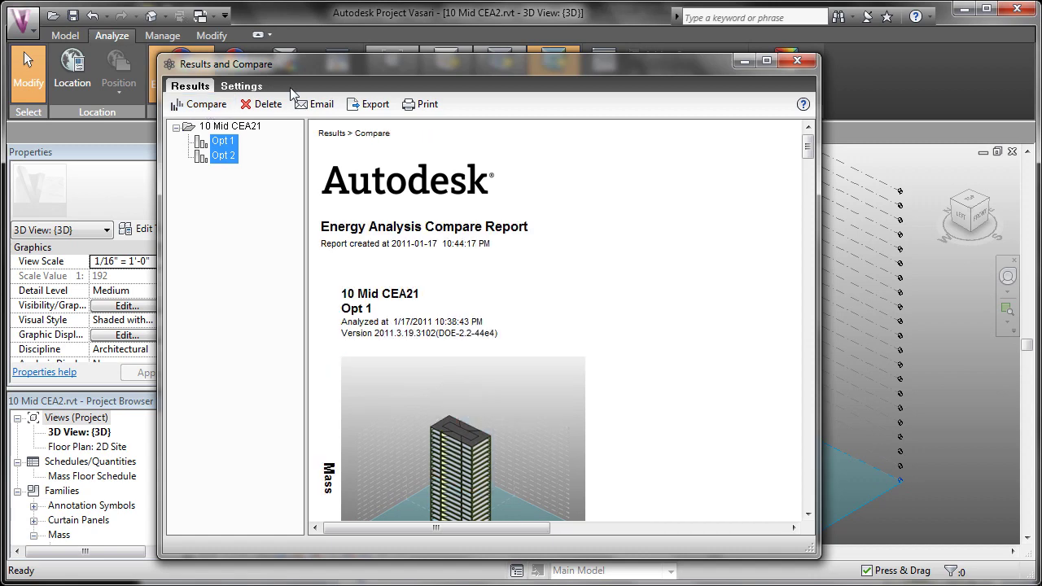
left_click_drag(302, 71, 154, 45)
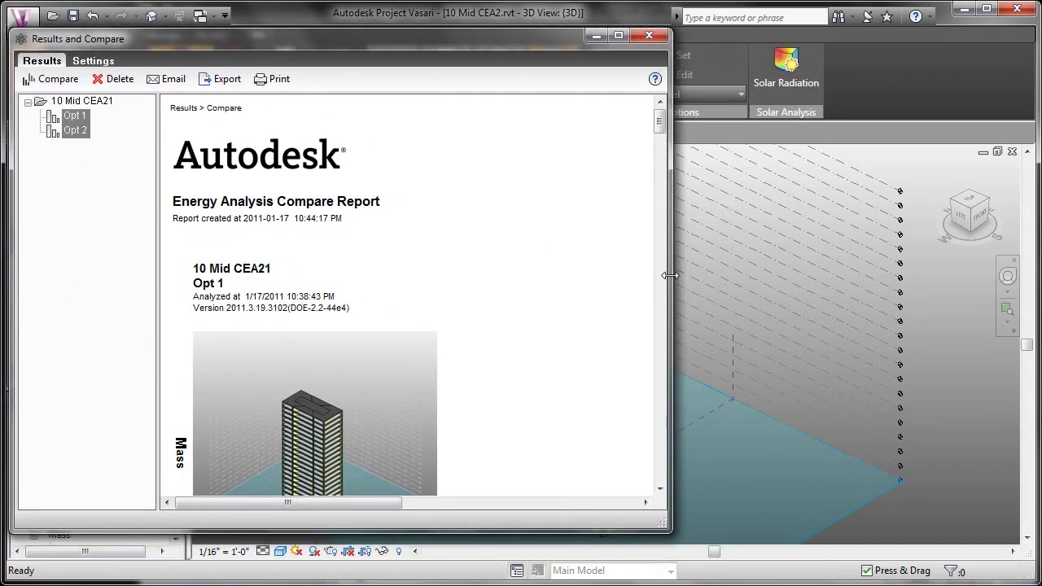
left_click_drag(668, 276, 1038, 276)
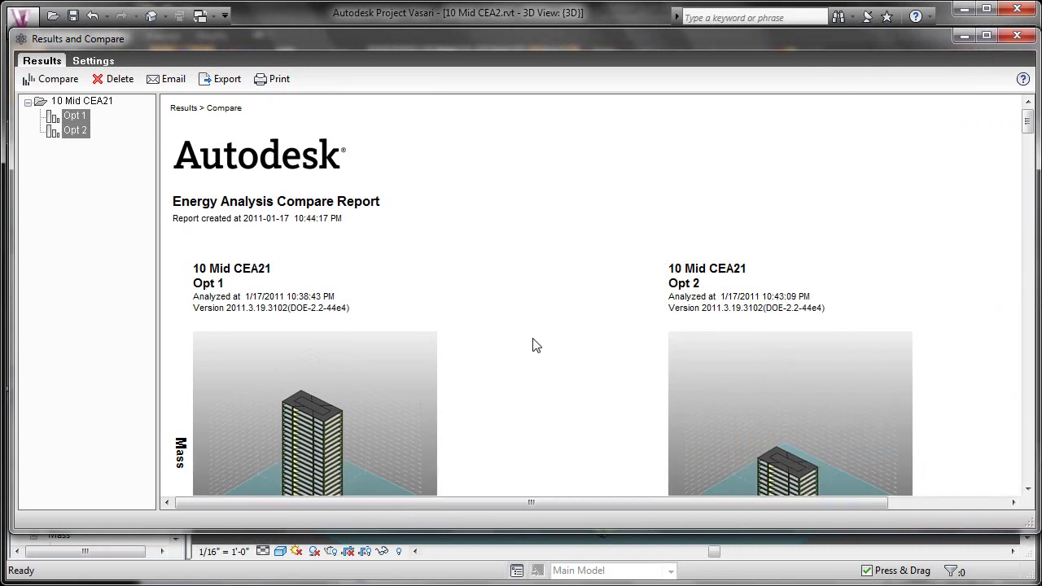
Scroll the compare report from Building Performance Factors down to the Energy Use: Electricity pie charts
left_click_drag(1028, 129, 1031, 154)
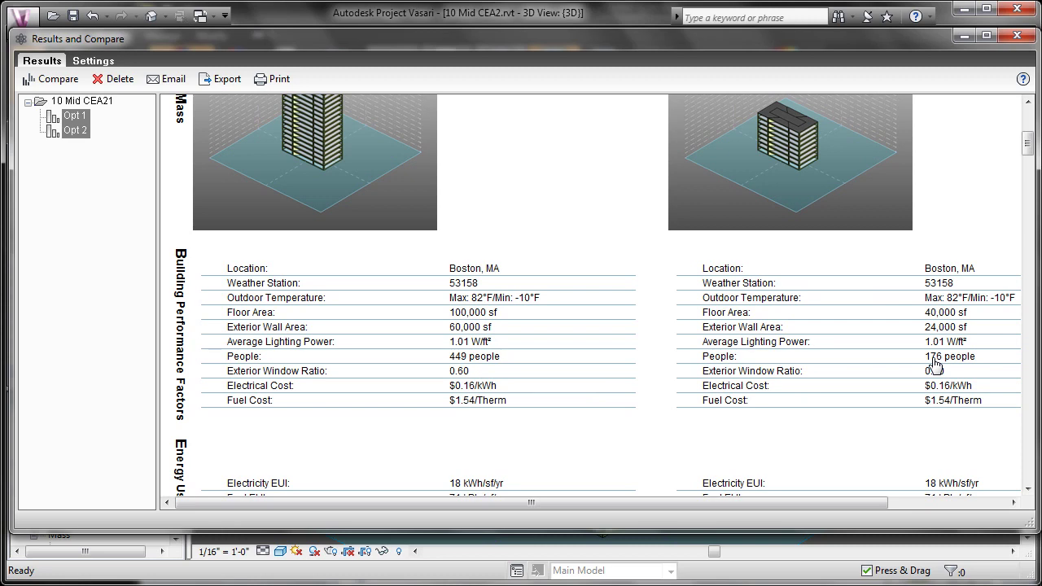
scroll(913, 366, "down", 6)
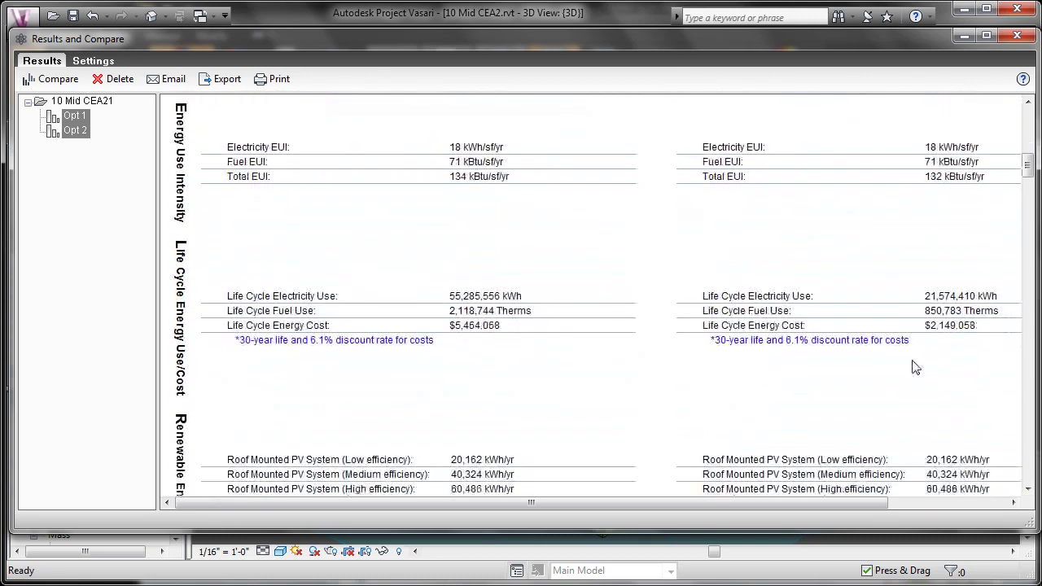
scroll(914, 366, "down", 8)
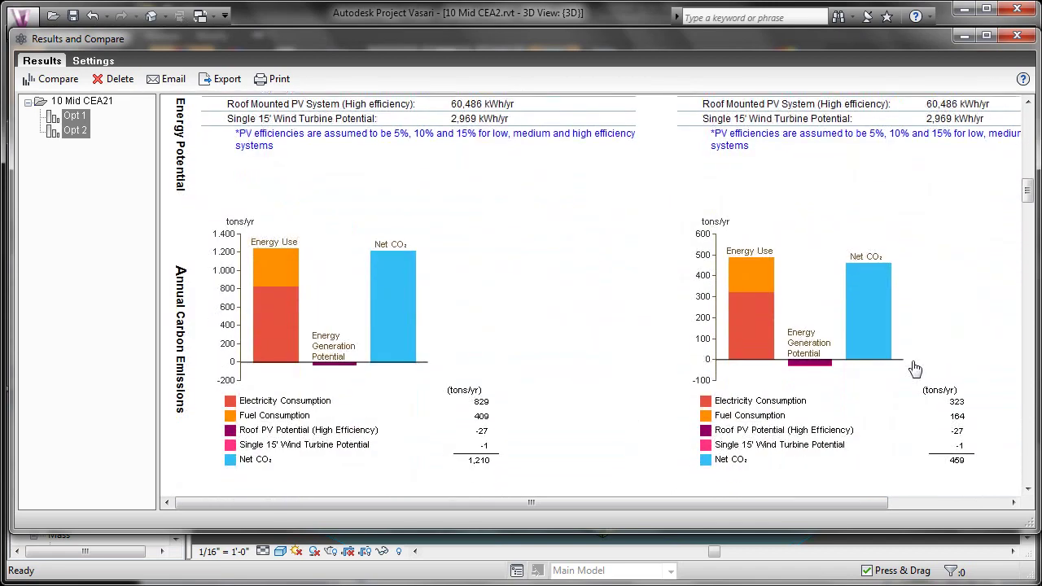
scroll(915, 369, "down", 2)
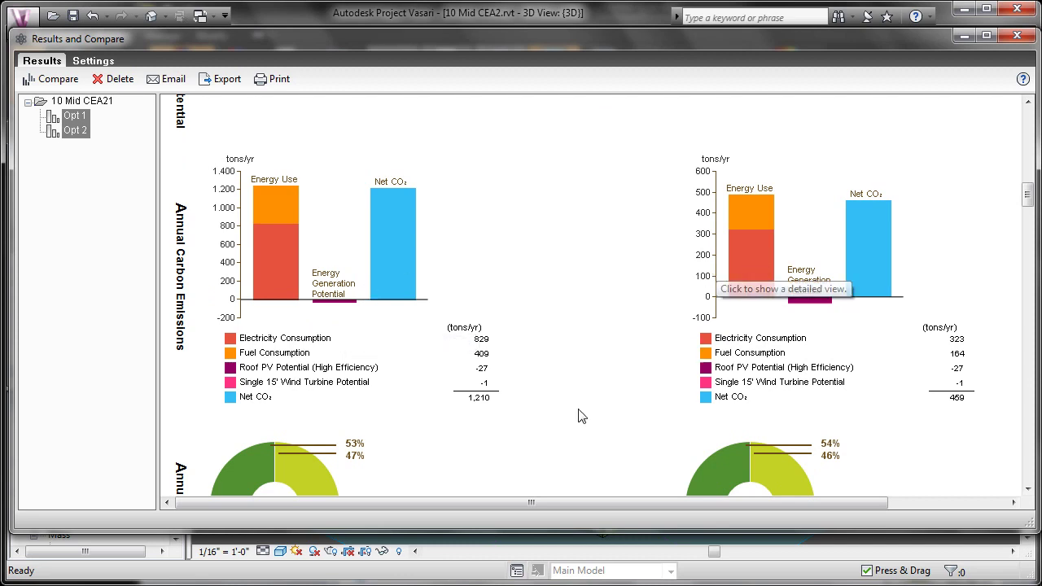
scroll(558, 419, "down", 7)
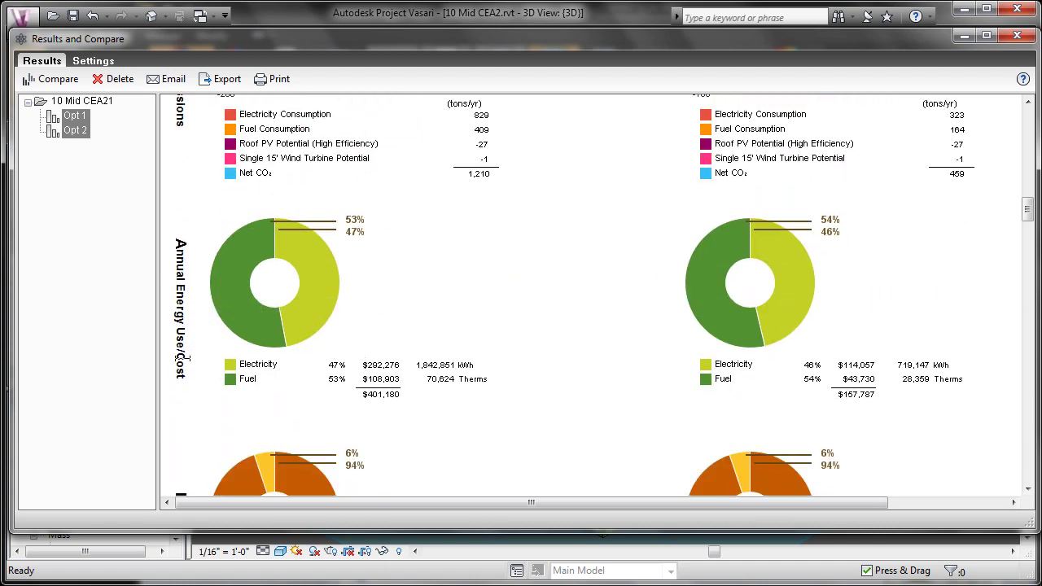
scroll(507, 345, "down", 6)
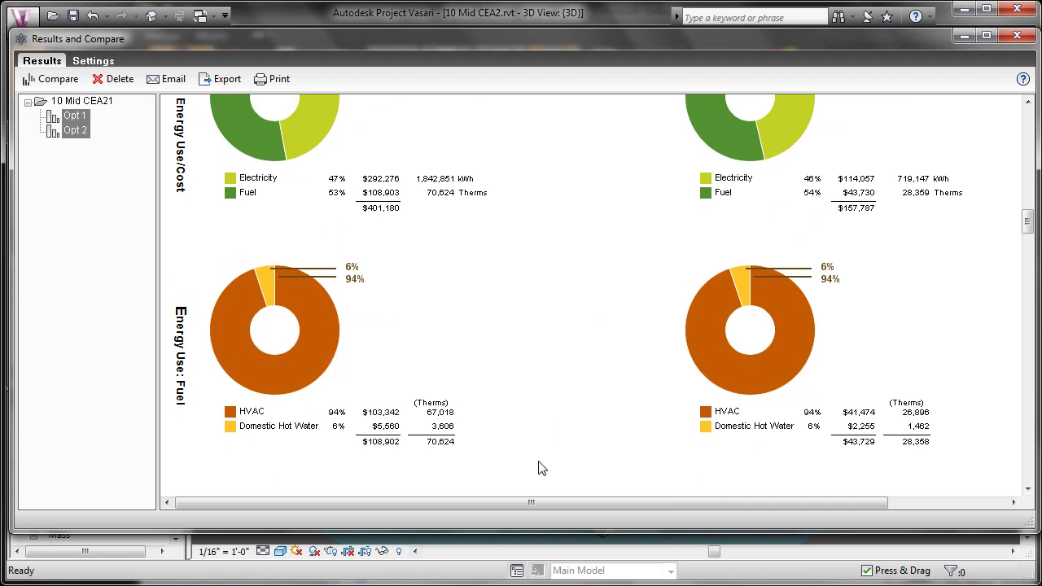
scroll(764, 426, "down", 9)
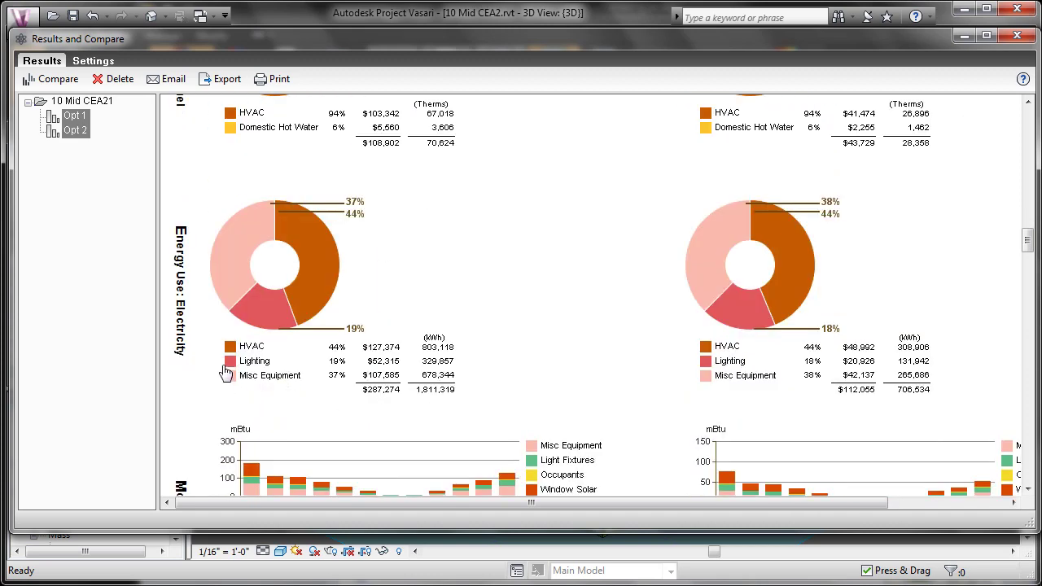
Scroll past the monthly heating, cooling, fuel and electricity charts to Monthly Peak Demand
scroll(486, 368, "down", 4)
scroll(487, 368, "down", 1)
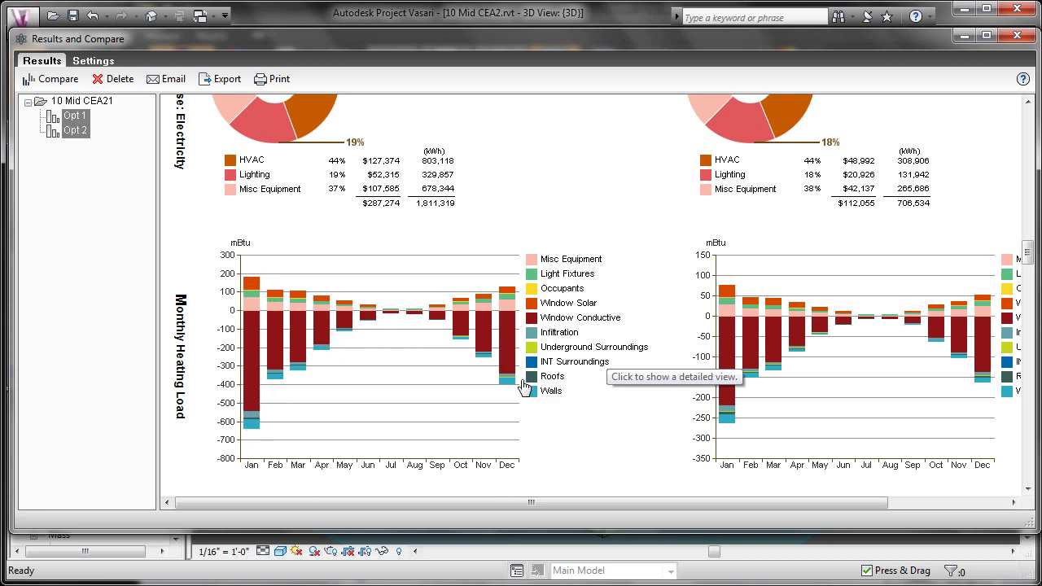
scroll(707, 349, "down", 5)
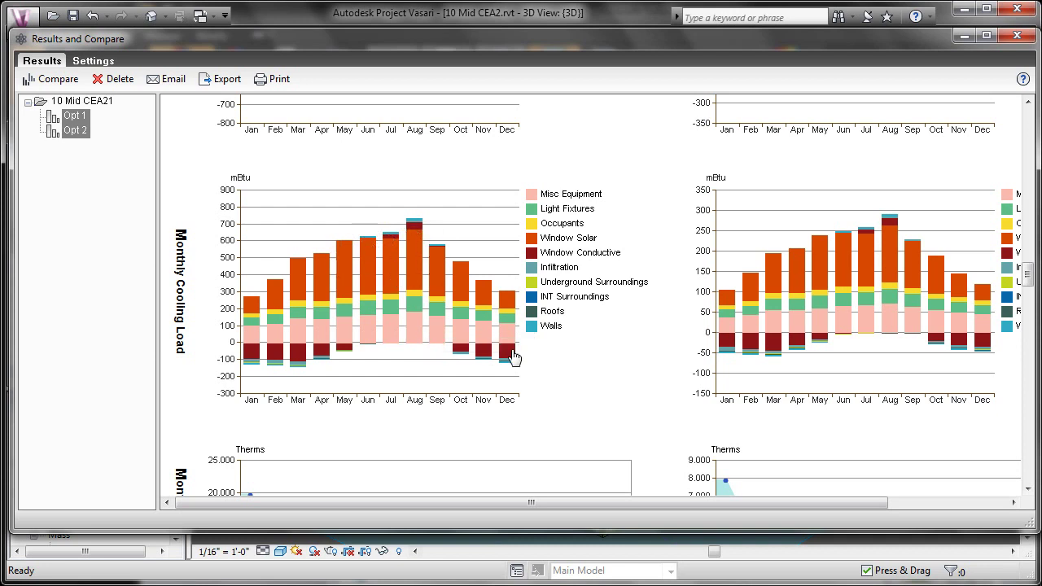
scroll(545, 358, "down", 3)
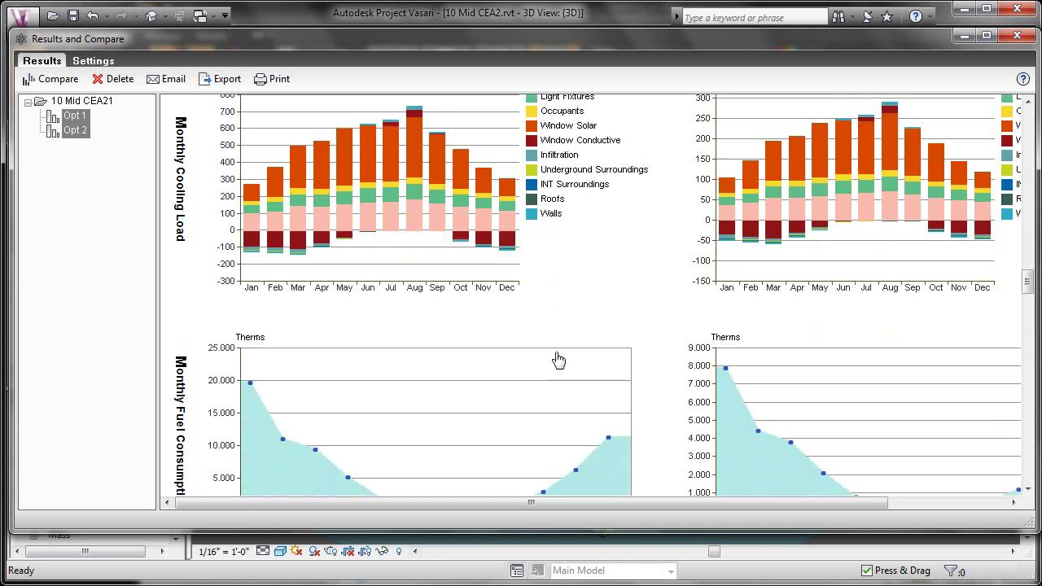
scroll(558, 360, "down", 3)
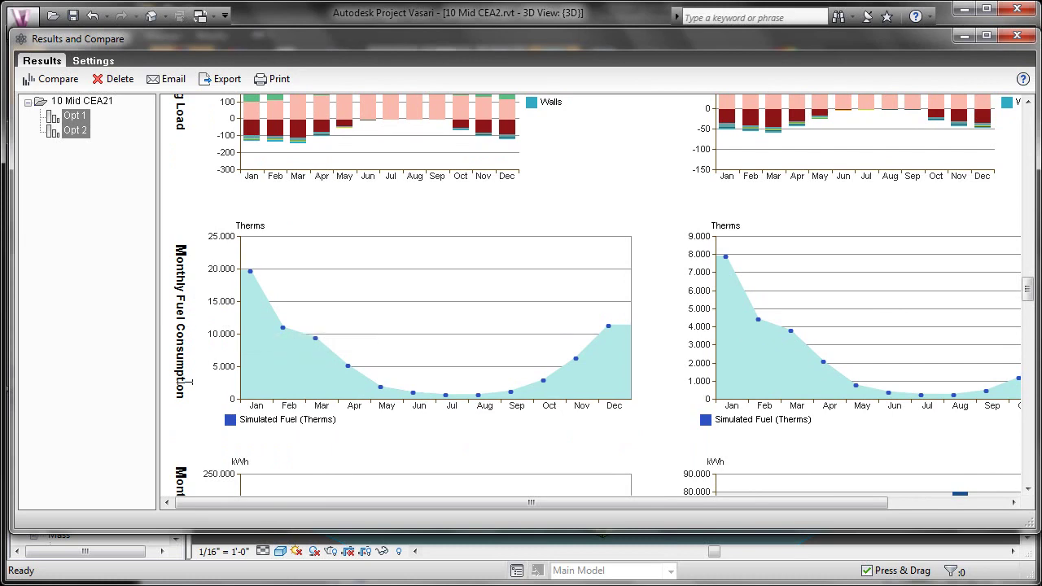
mouse_move(560, 503)
left_mouse_down()
mouse_move(680, 504)
mouse_move(569, 502)
left_mouse_up()
scroll(621, 407, "down", 2)
scroll(622, 407, "down", 4)
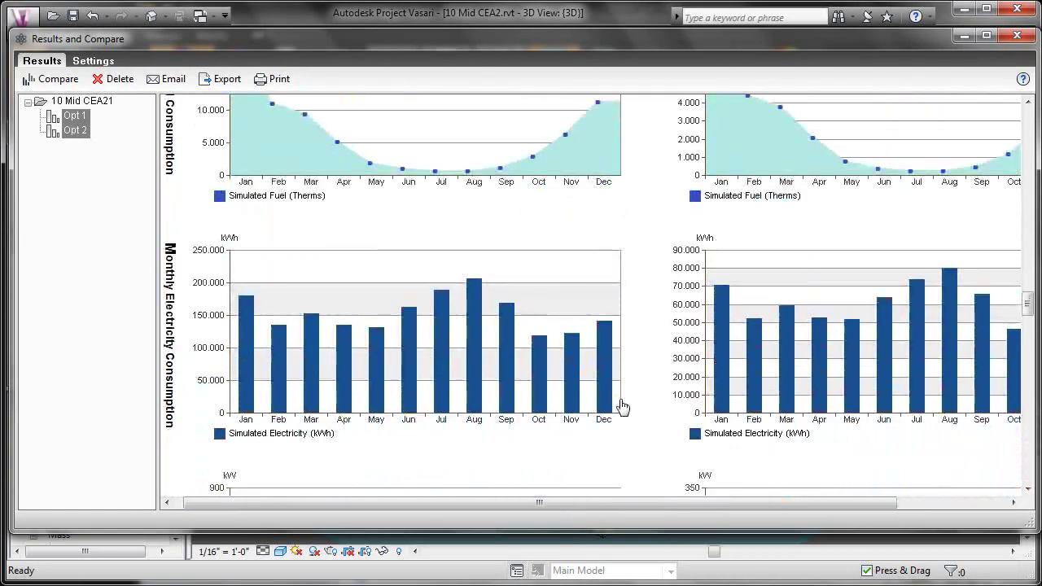
left_click_drag(492, 503, 481, 504)
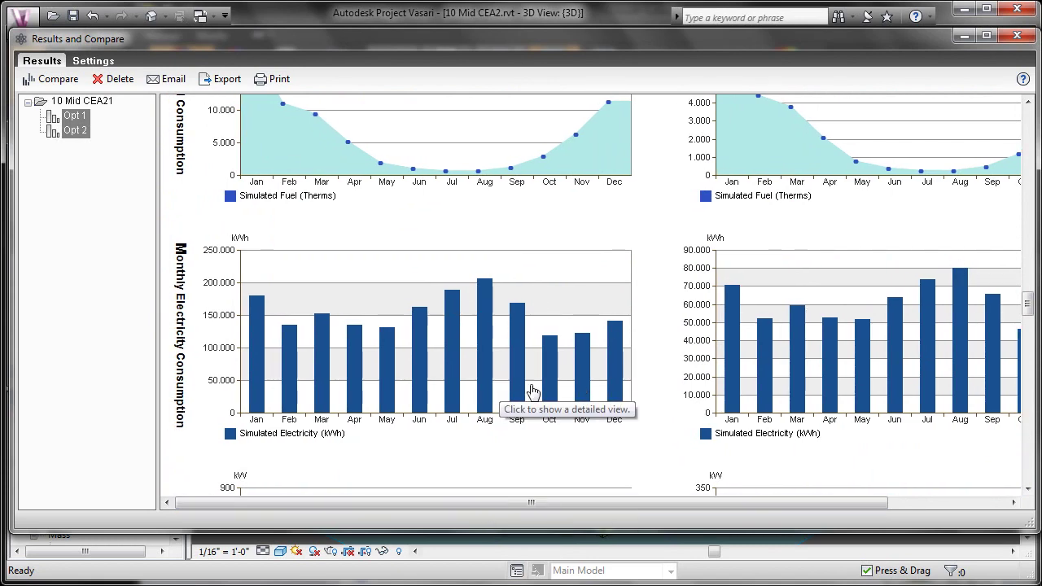
scroll(480, 414, "down", 2)
scroll(479, 415, "down", 5)
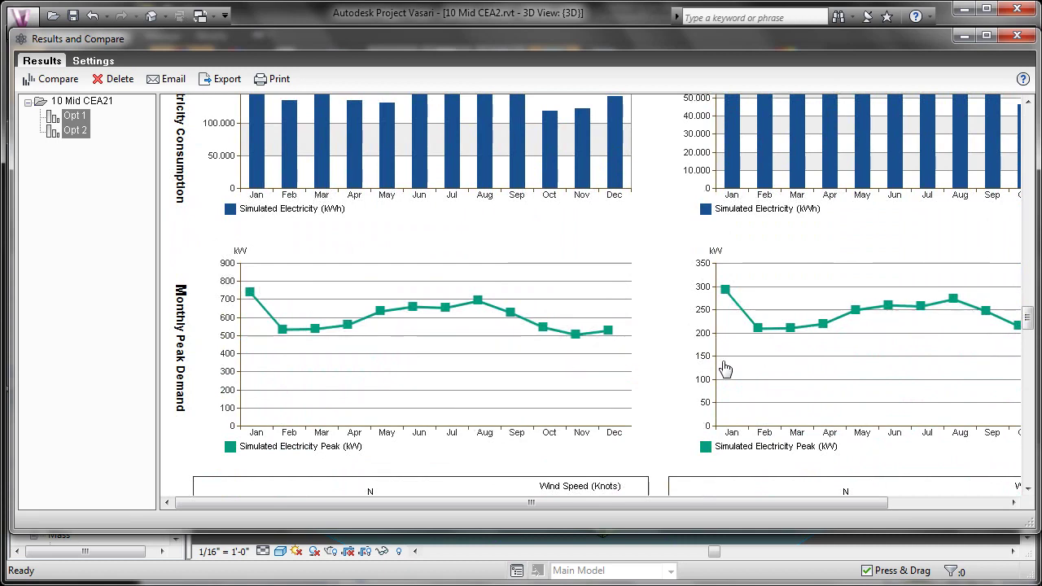
Review the wind roses, design data, temperature bins and humidity charts, then return to the report header
scroll(346, 357, "down", 11)
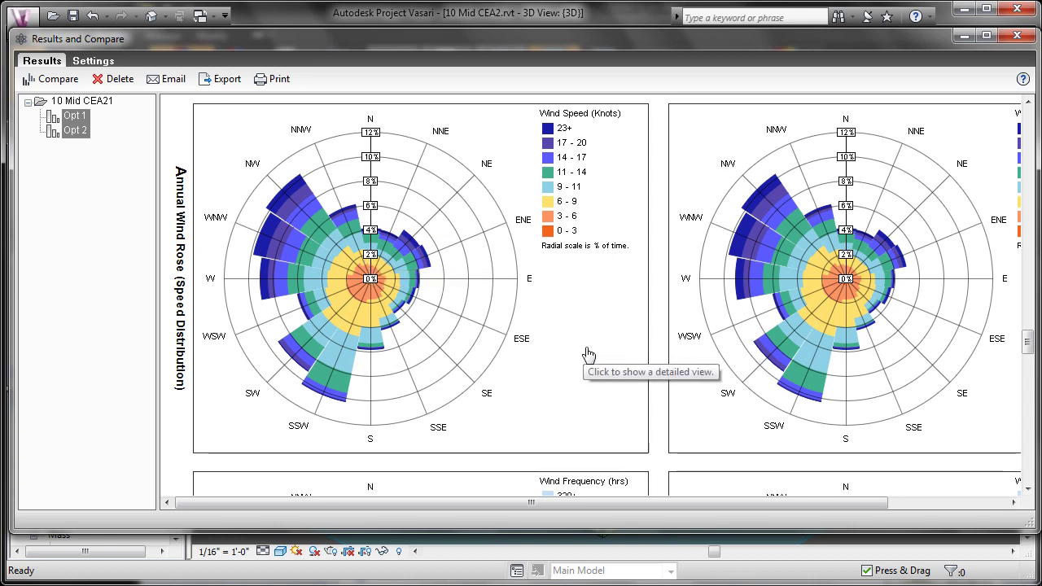
scroll(590, 358, "down", 5)
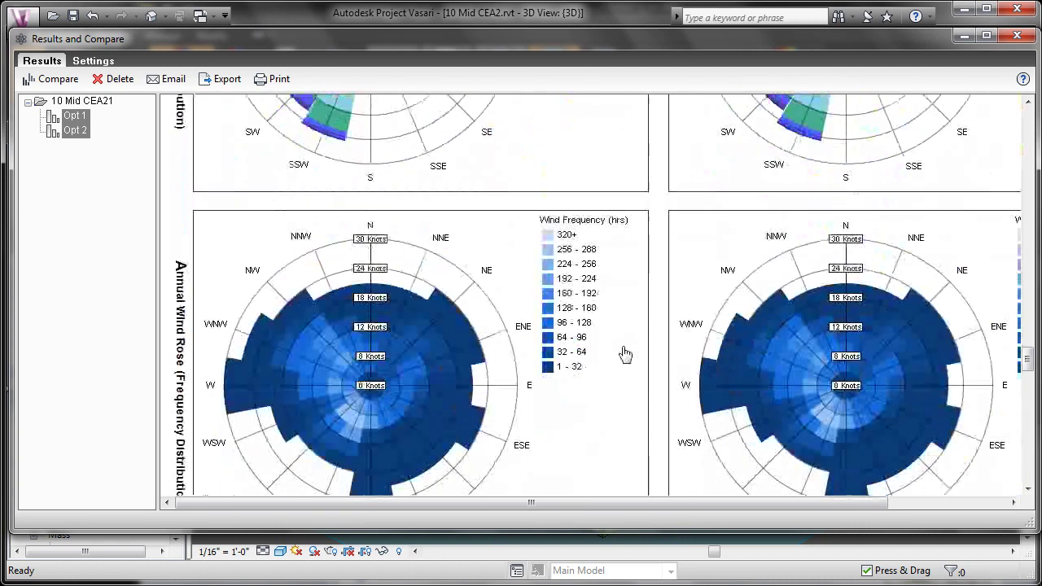
scroll(625, 356, "down", 8)
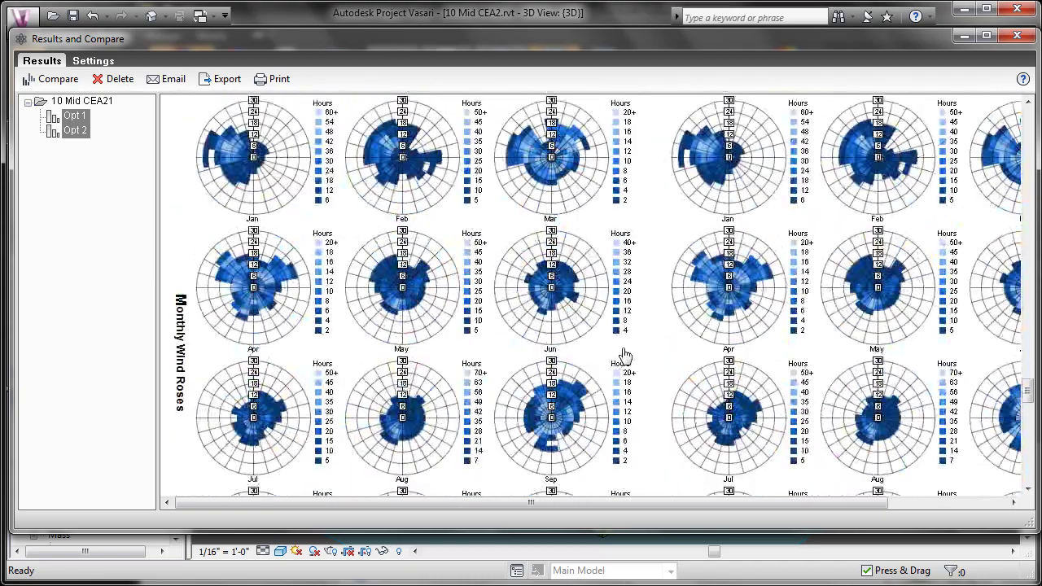
scroll(626, 356, "down", 5)
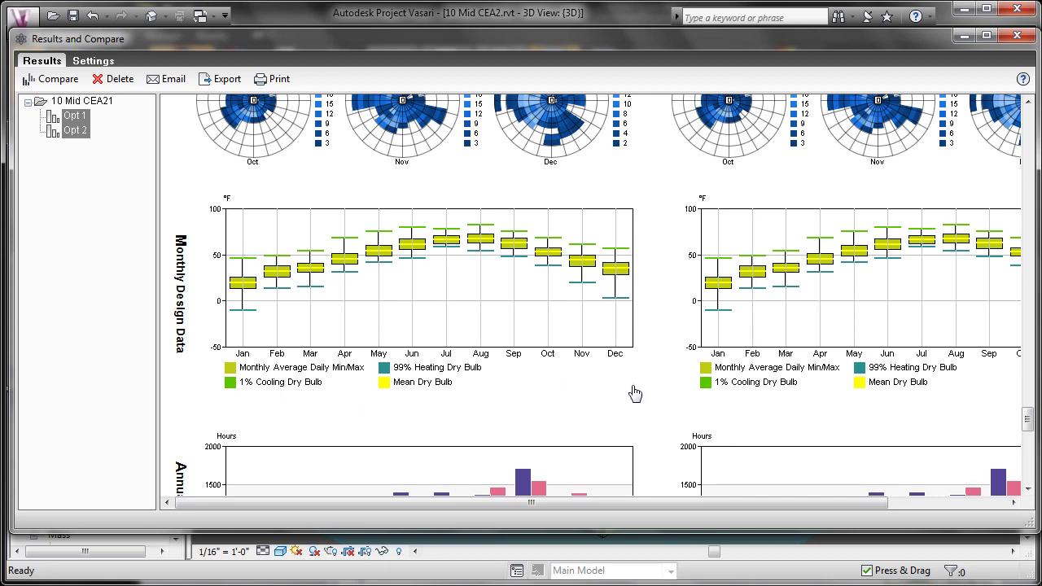
scroll(634, 392, "down", 2)
scroll(642, 380, "down", 2)
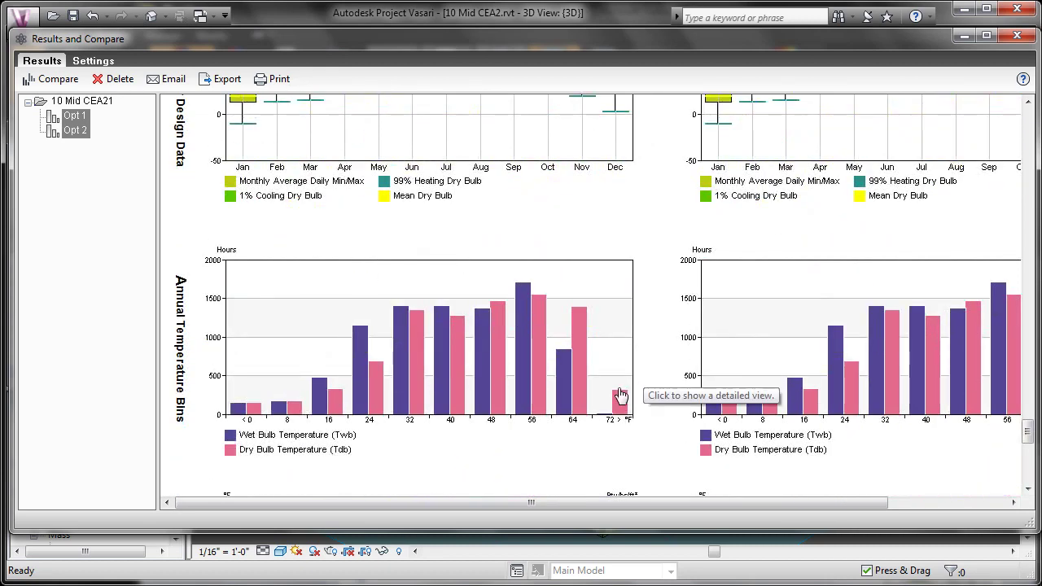
scroll(620, 435, "down", 5)
scroll(620, 437, "down", 5)
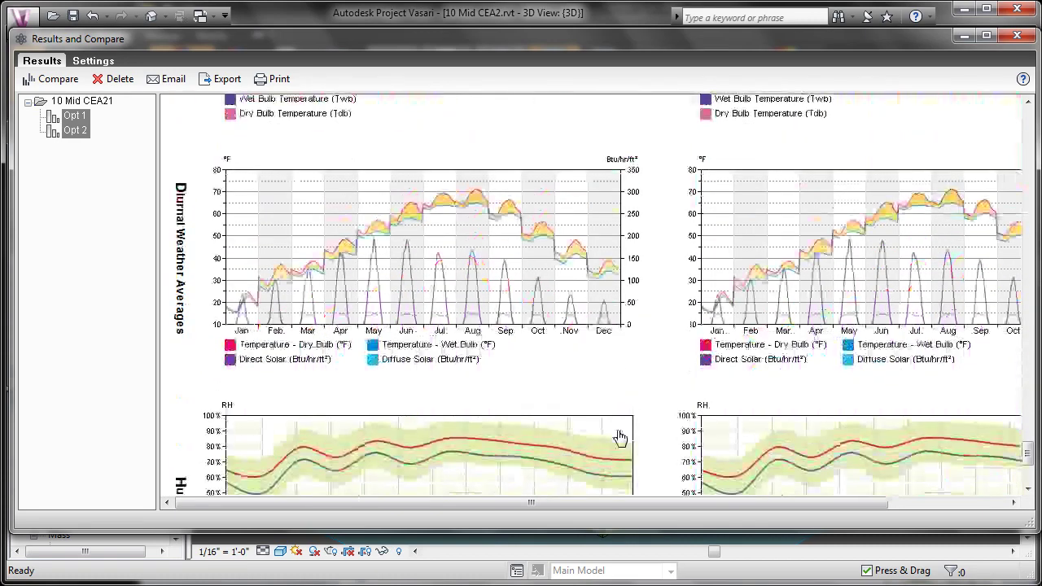
scroll(617, 438, "up", 10)
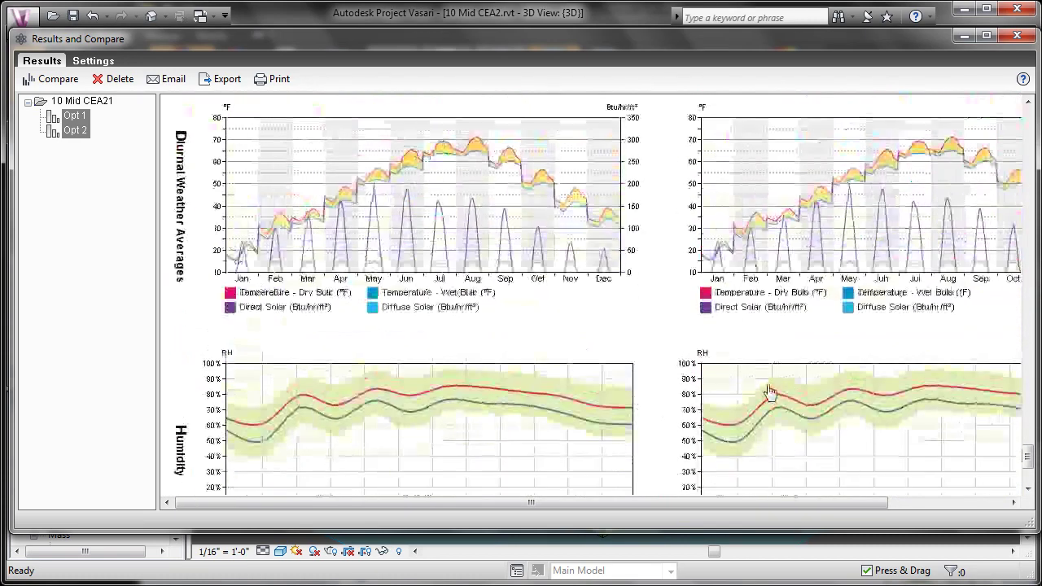
left_click_drag(1025, 432, 1028, 122)
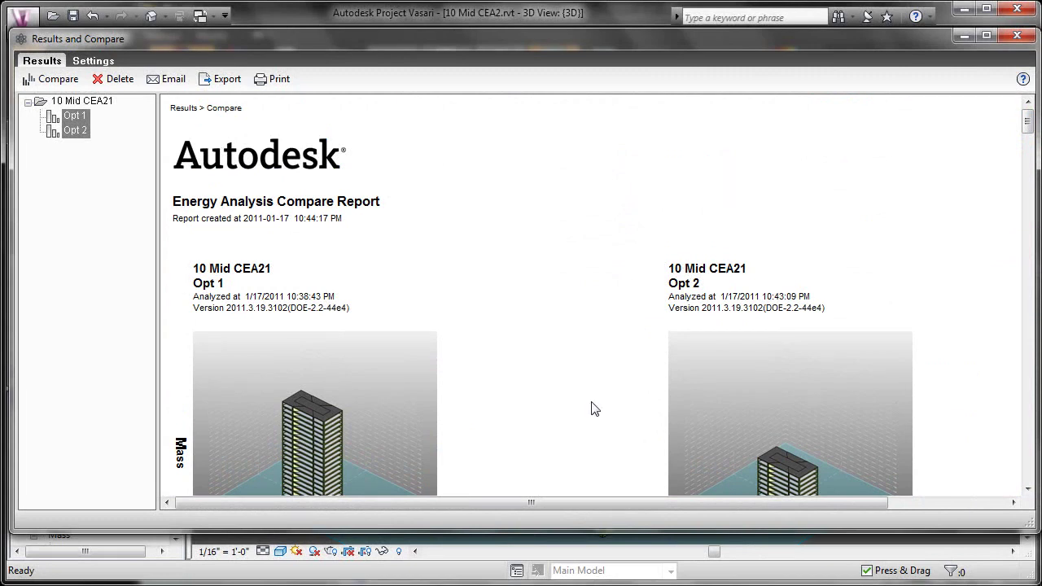